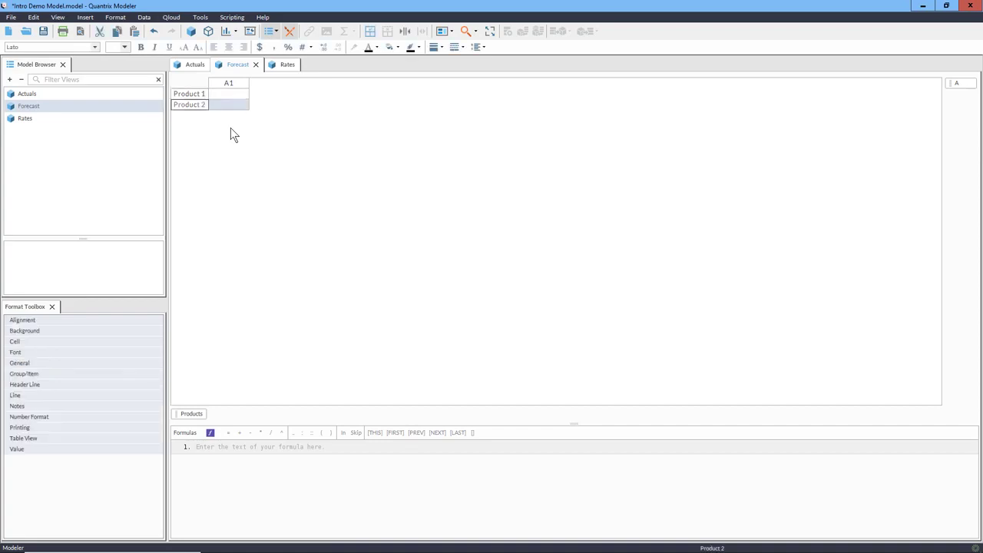
- Extend the product items through Product 5 and enter 4, 7, 9, 6 and 2 for them in column A1
{"action": "key", "text": "Return"}
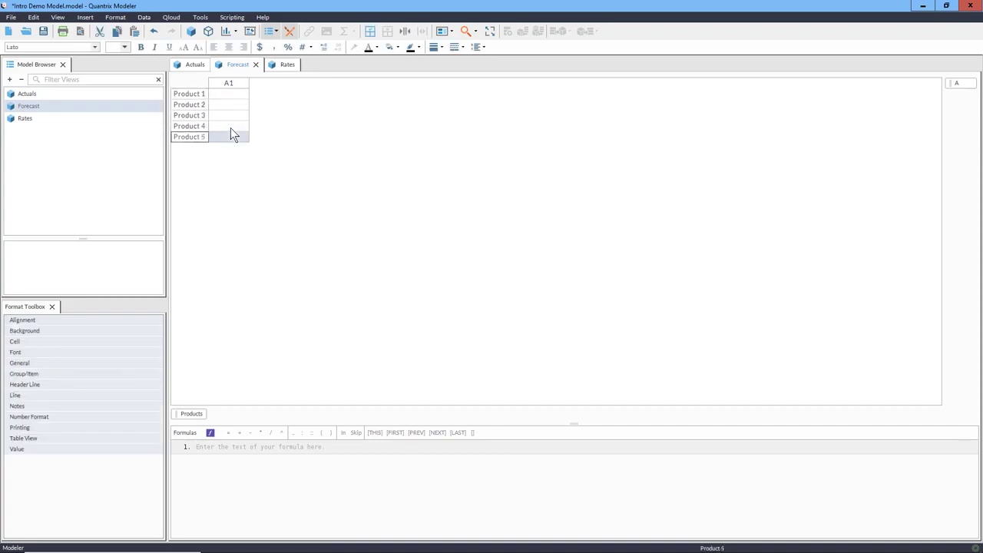
{"action": "left_click", "coordinate": [233, 93]}
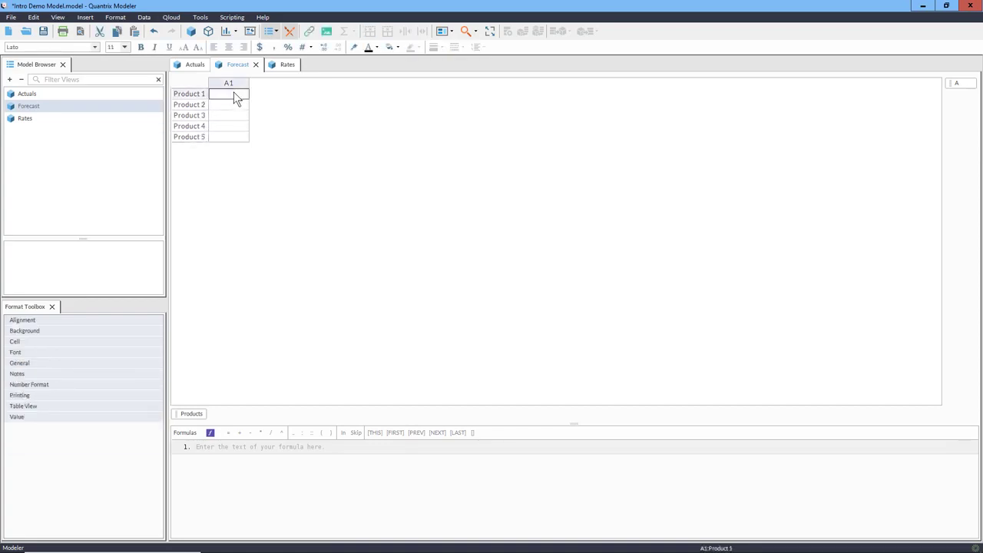
{"action": "type", "text": "4"}
{"action": "key", "text": "Return"}
{"action": "type", "text": "7"}
{"action": "key", "text": "Return"}
{"action": "type", "text": "9"}
{"action": "key", "text": "Return"}
{"action": "type", "text": "6 2"}
{"action": "key", "text": "Return"}
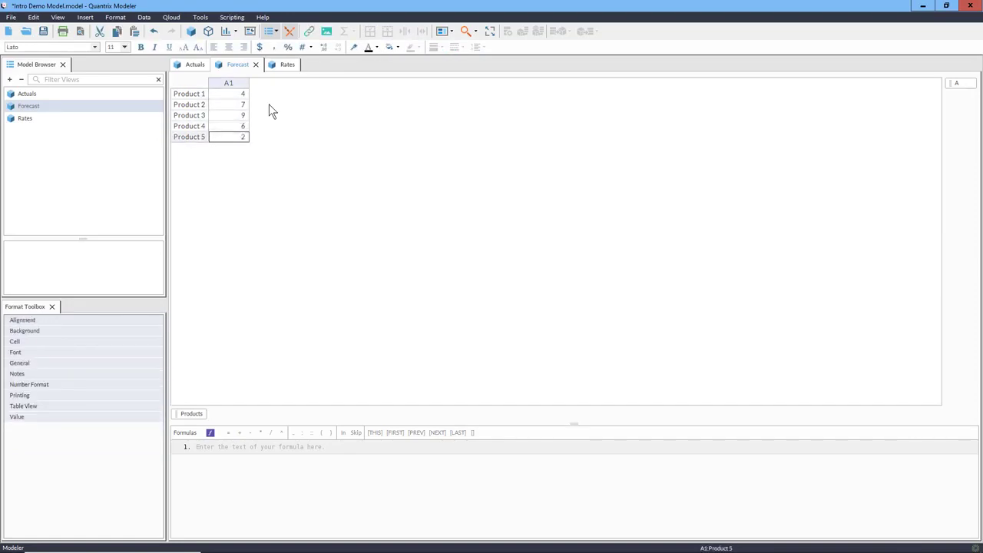
- Rename column A1 as Q1 and add the columns Q2, Q3 and Q4 after it
{"action": "left_click", "coordinate": [241, 84]}
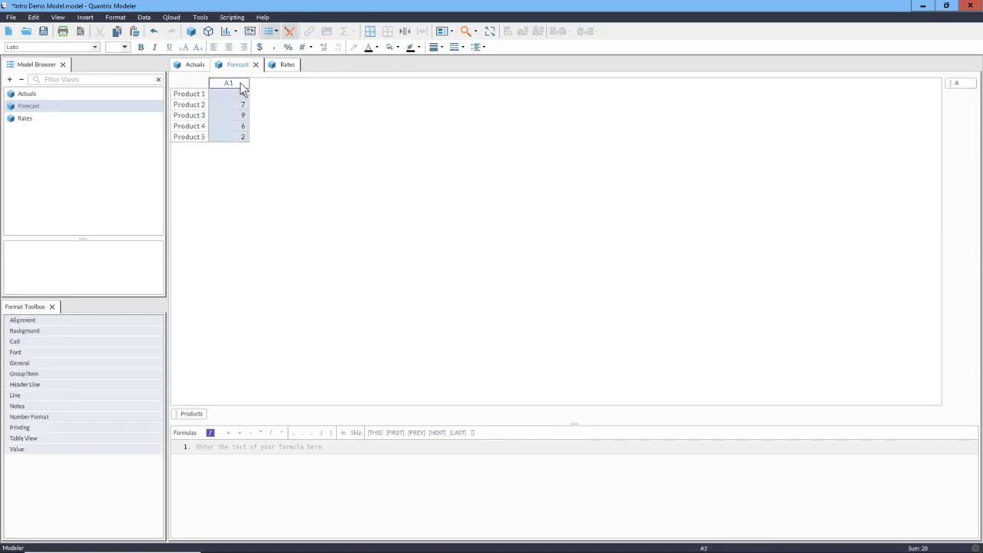
{"action": "type", "text": "Q1"}
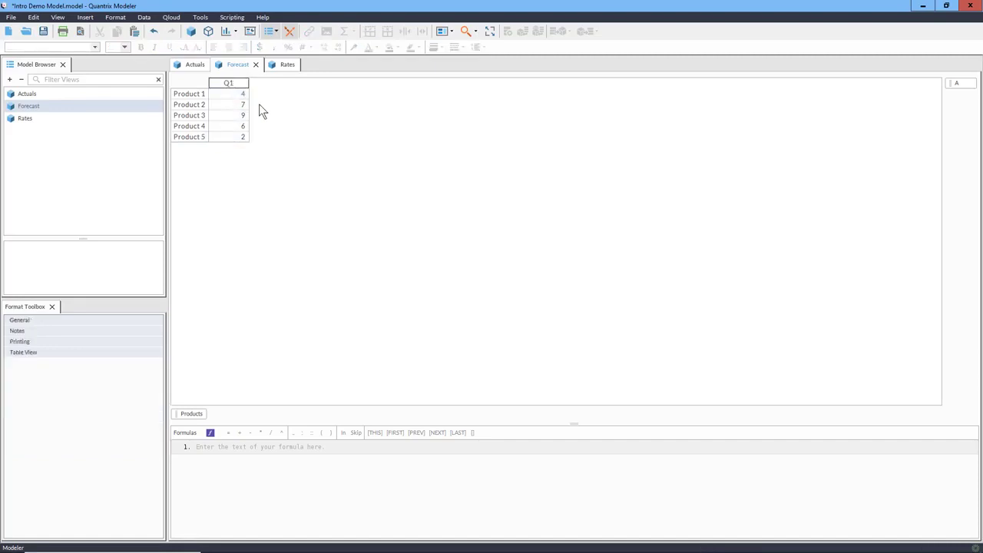
{"action": "key", "text": "Return"}
{"action": "key", "text": "Return"}
{"action": "key", "text": "Return"}
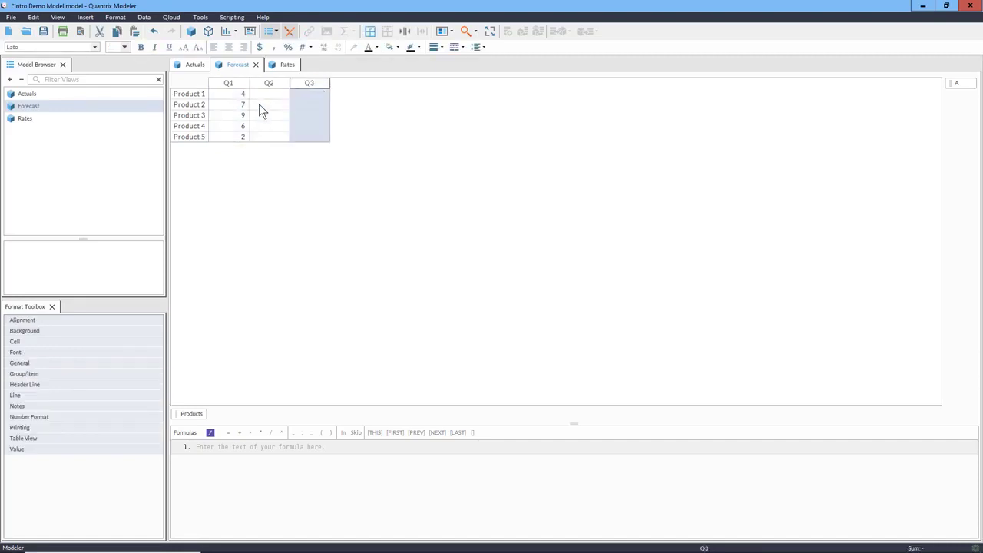
{"action": "key", "text": "Return"}
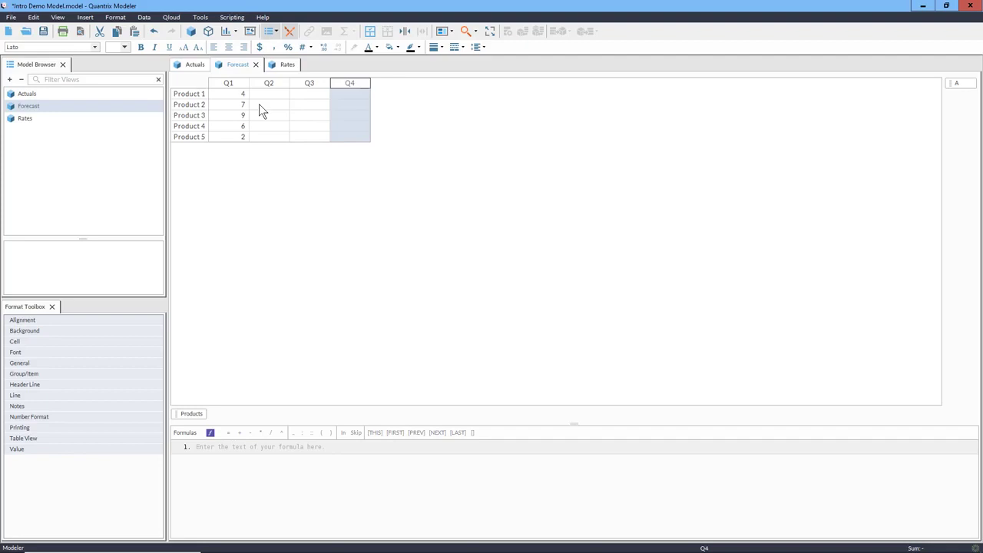
- Rename the column category A as Quarters
{"action": "left_click", "coordinate": [965, 84]}
{"action": "type", "text": "Quarters"}
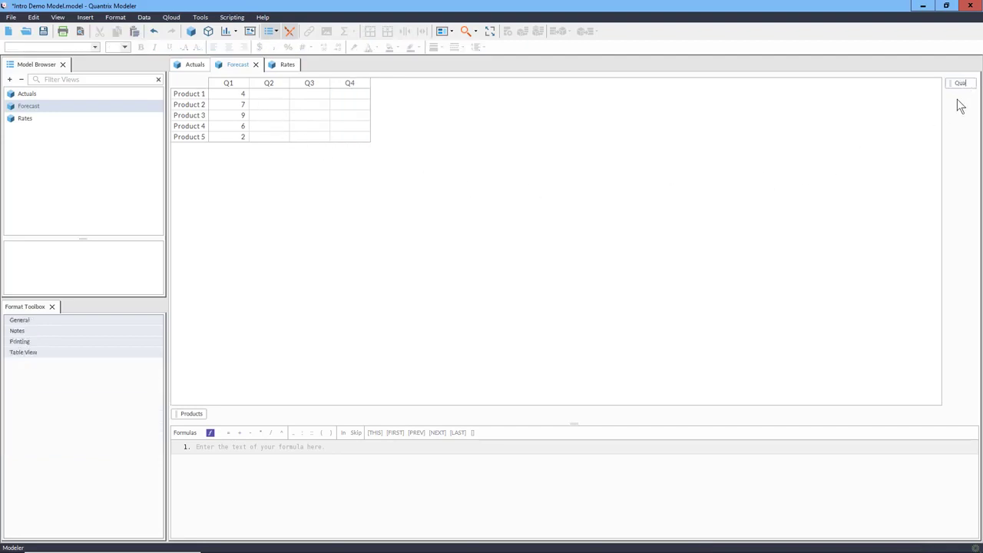
{"action": "key", "text": "Return"}
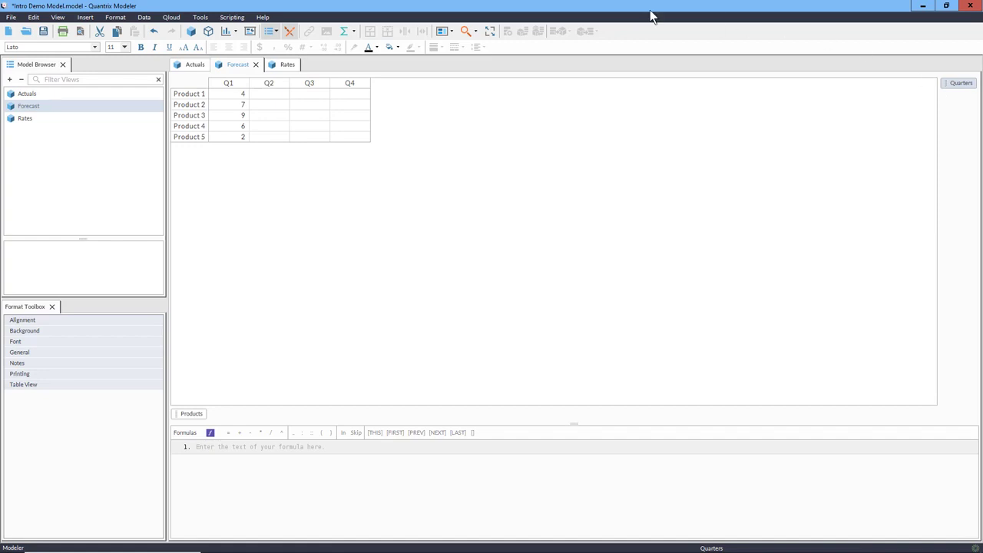
- Add an item named Total below Product 5
{"action": "left_click", "coordinate": [200, 138]}
{"action": "key", "text": "Return"}
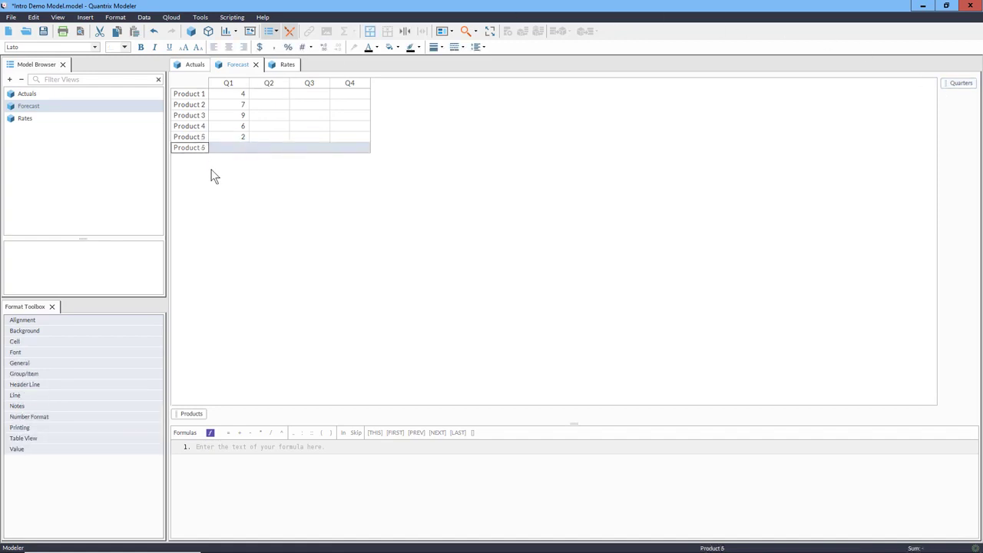
{"action": "type", "text": "Total"}
{"action": "key", "text": "Return"}
- Create a formula for the Total row that sums Product 1 through Product 5
{"action": "left_click", "coordinate": [240, 148]}
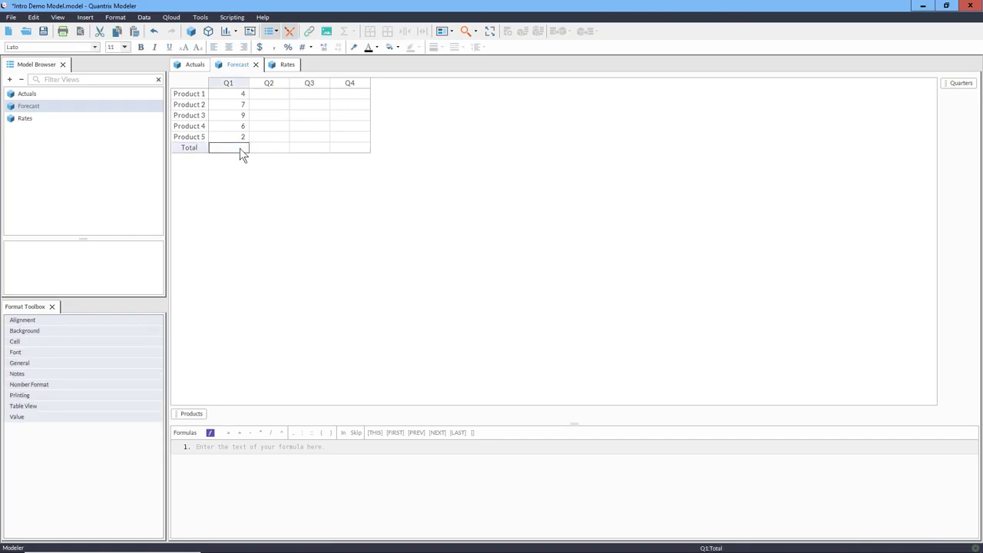
{"action": "left_click", "coordinate": [200, 149]}
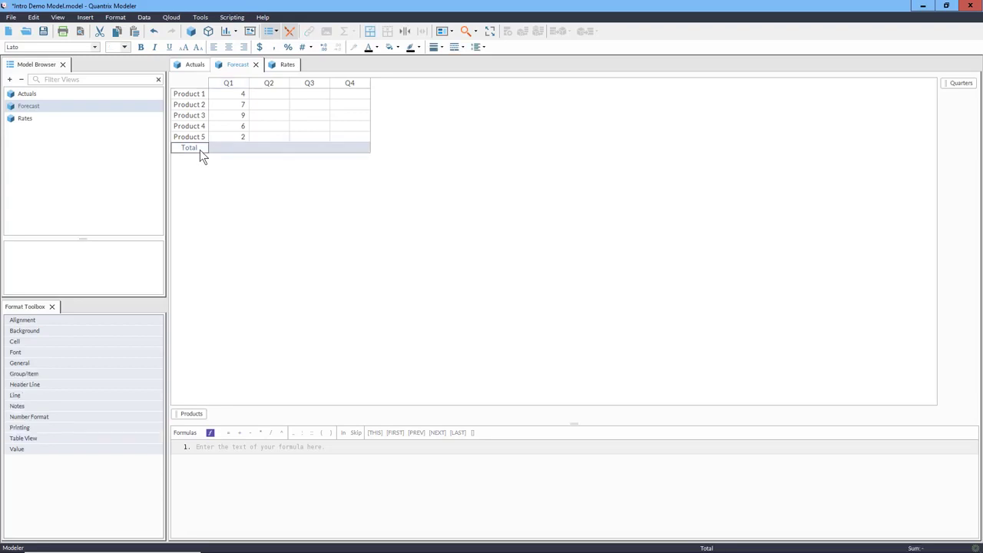
{"action": "key", "text": "equal"}
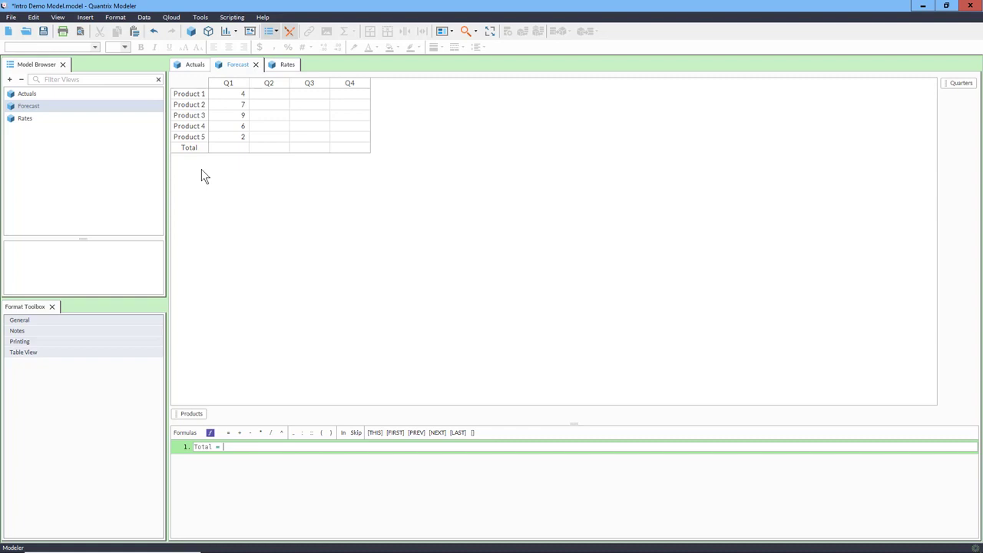
{"action": "type", "text": "sum("}
{"action": "left_click_drag", "start_coordinate": [189, 94], "coordinate": [190, 144]}
{"action": "key", "text": "Return"}
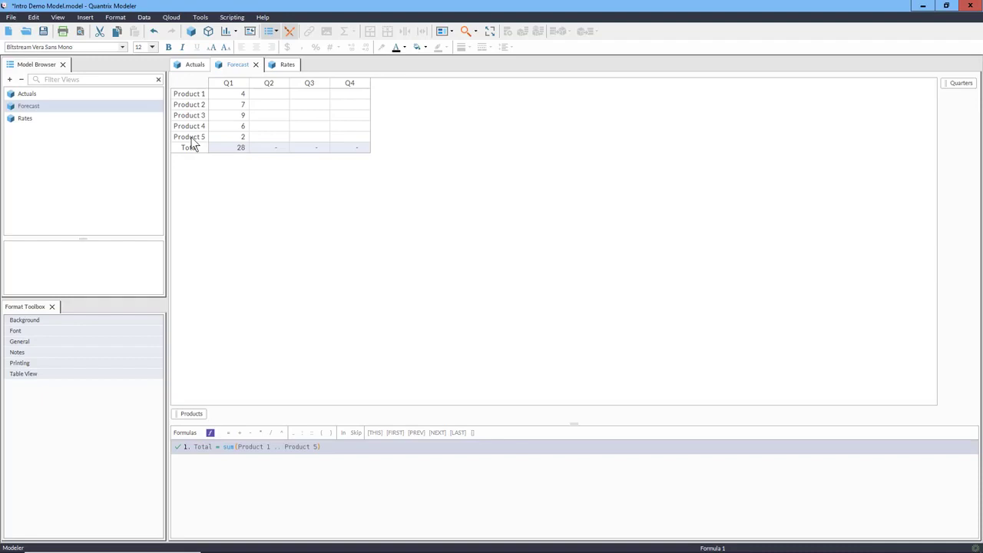
- Add a column named YTD after Q4
{"action": "left_click", "coordinate": [349, 84]}
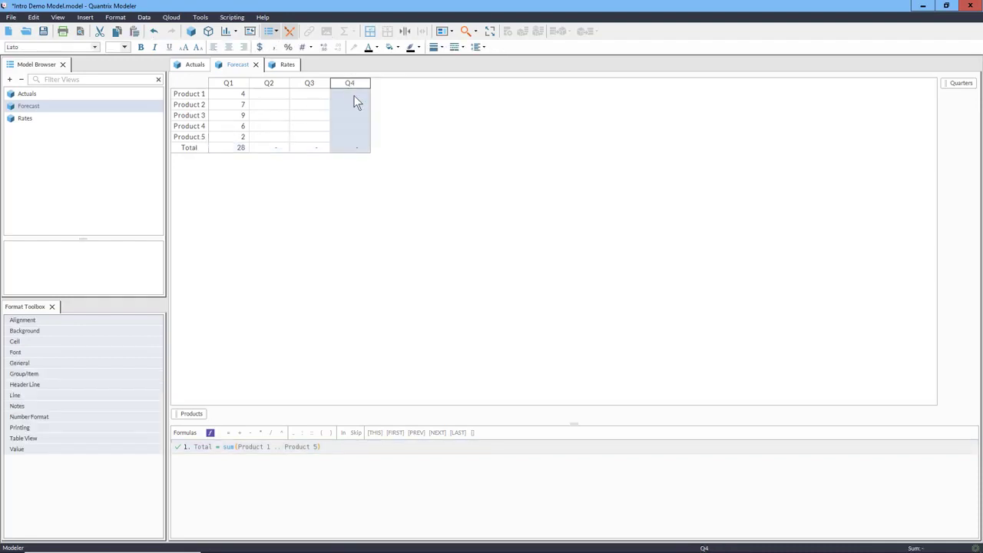
{"action": "key", "text": "Return"}
{"action": "type", "text": "YTD"}
{"action": "key", "text": "Return"}
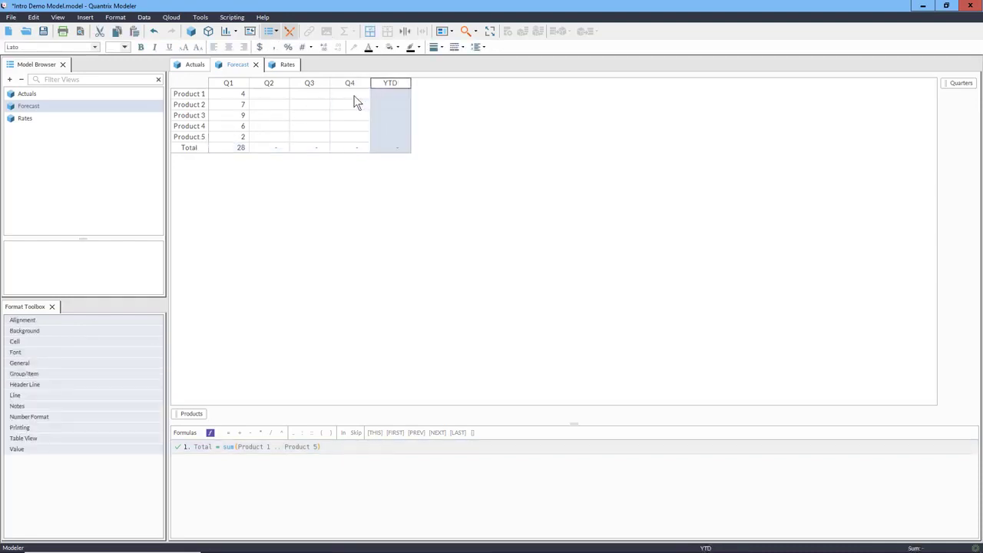
- Create a formula for the YTD column that sums Q1 through Q4
{"action": "key", "text": "equal"}
{"action": "type", "text": "sum("}
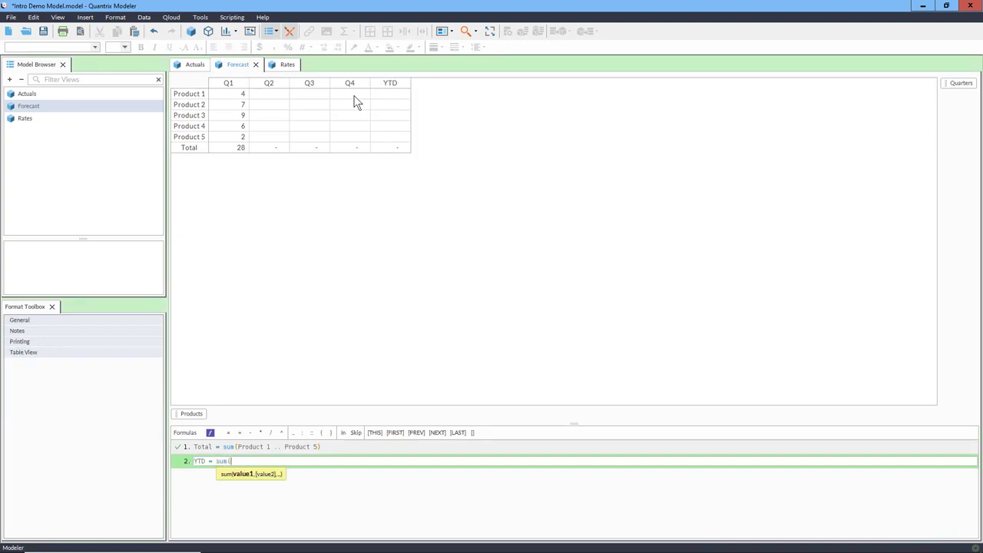
{"action": "left_click_drag", "start_coordinate": [228, 83], "coordinate": [351, 86]}
{"action": "key", "text": "Return"}
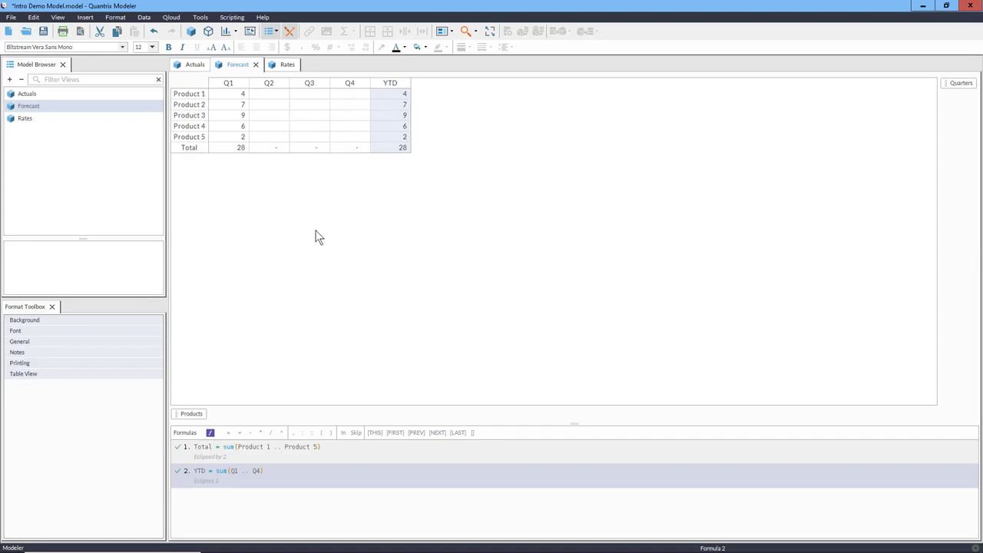
- Append "skip Total" to the YTD formula and check which cells the Total and YTD formulas each cover
{"action": "left_click", "coordinate": [357, 454]}
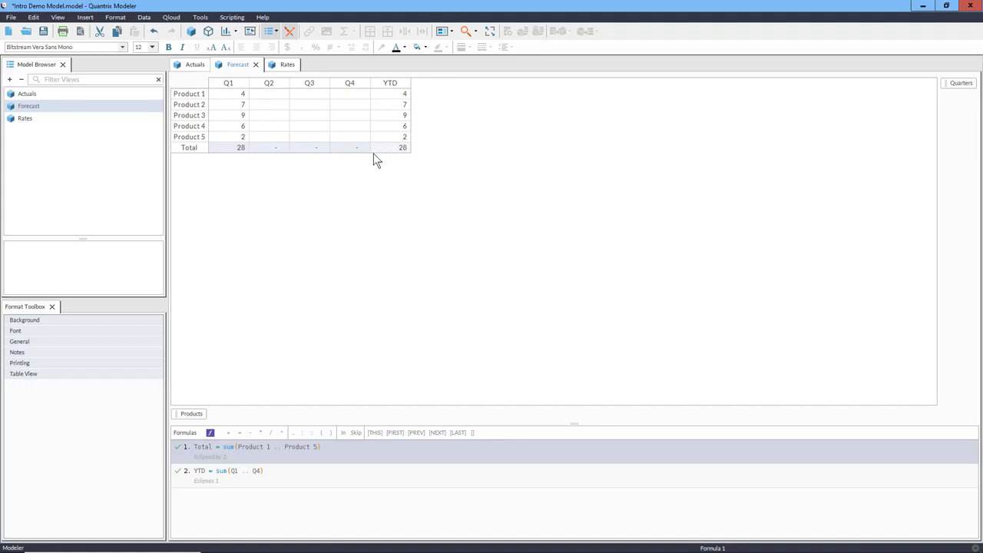
{"action": "left_click", "coordinate": [326, 471]}
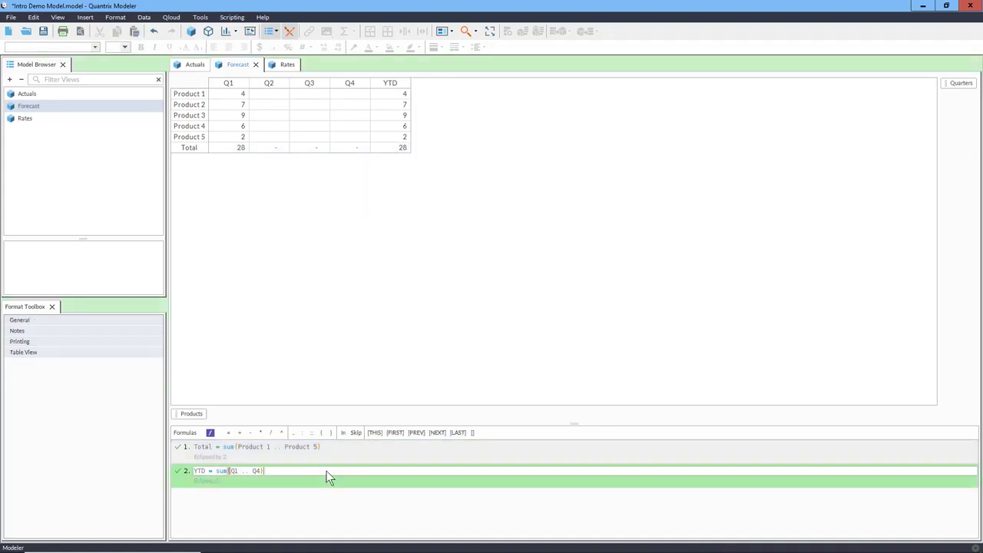
{"action": "type", "text": "skip Total"}
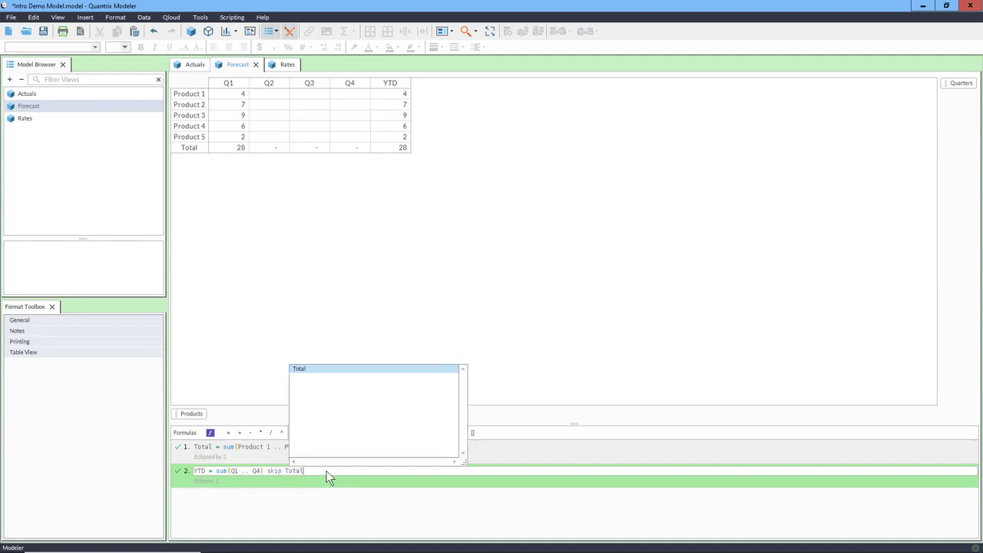
{"action": "left_click", "coordinate": [341, 444]}
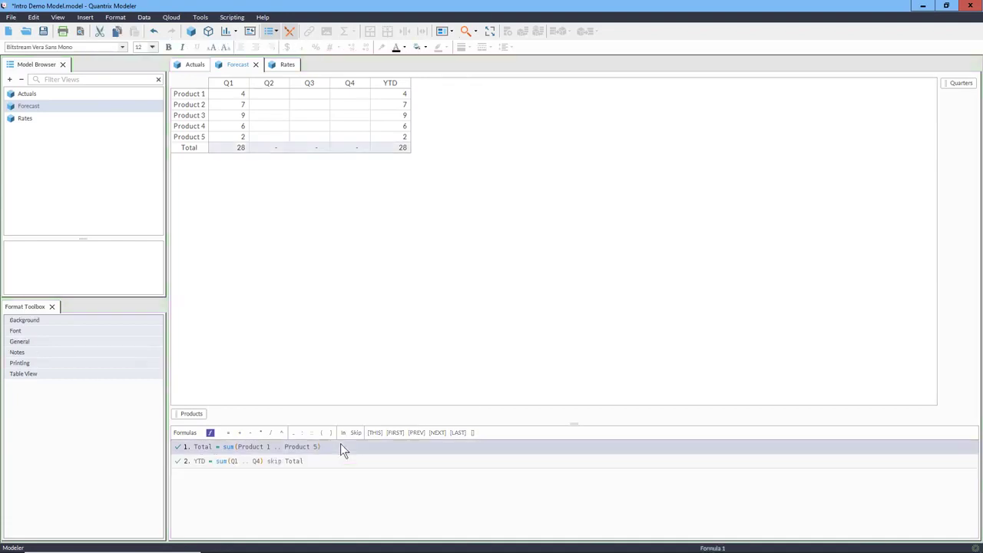
{"action": "left_click", "coordinate": [348, 464]}
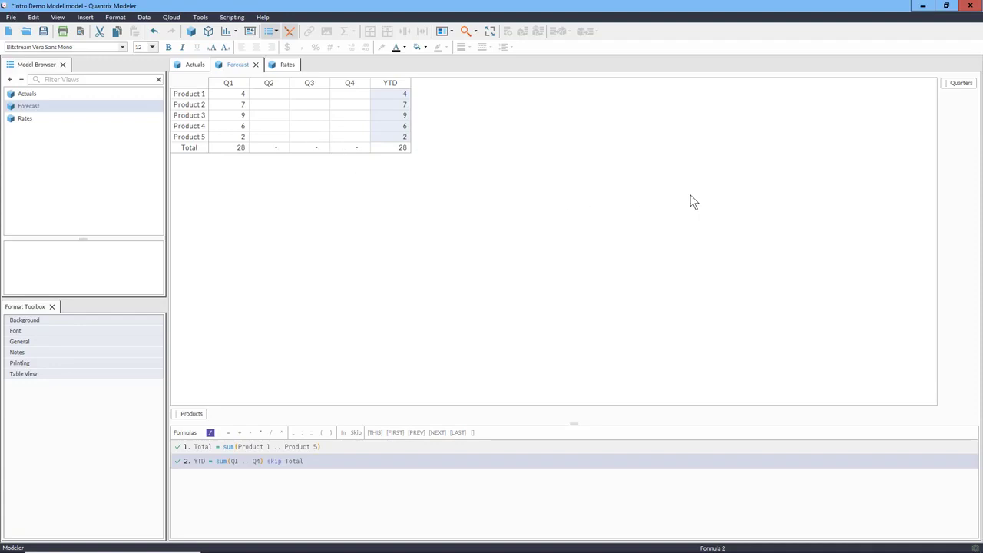
- Create the formula Quarters[THIS] = Quarters[PREV] * 2 and automatically insert skips in it to prevent eclipsing
{"action": "left_click", "coordinate": [953, 83]}
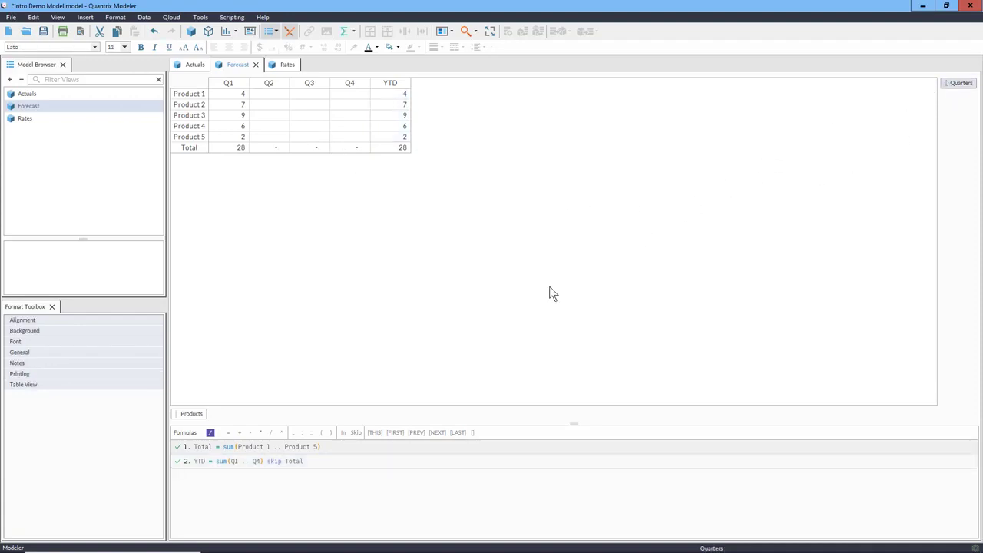
{"action": "key", "text": "="}
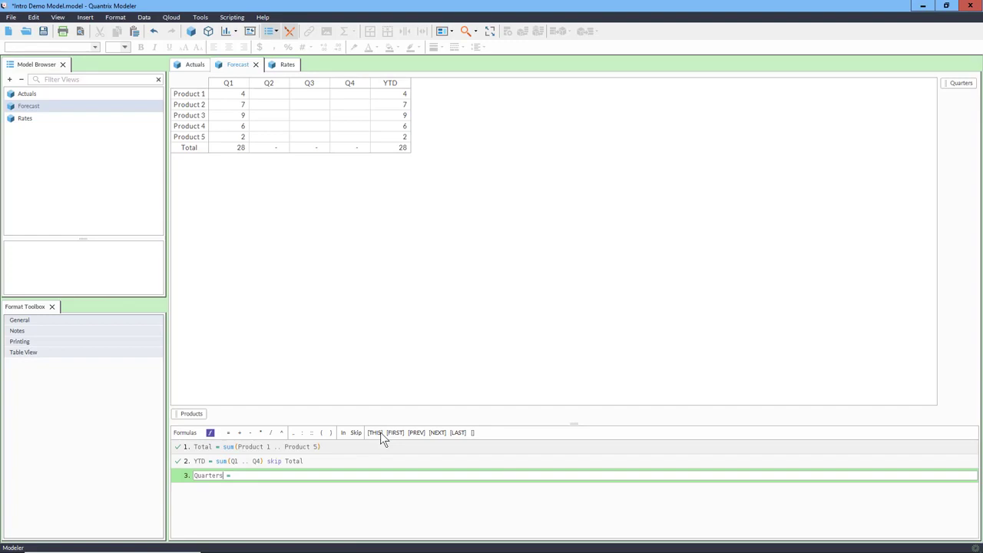
{"action": "left_click", "coordinate": [380, 433]}
{"action": "type", "text": "= q"}
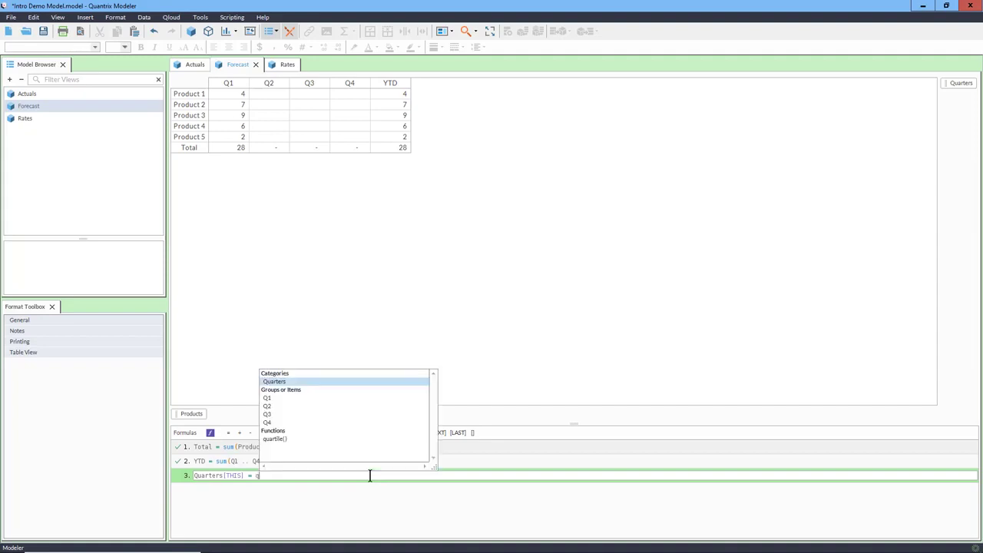
{"action": "key", "text": "Return"}
{"action": "left_click", "coordinate": [415, 433]}
{"action": "type", "text": "* 2"}
{"action": "key", "text": "Return"}
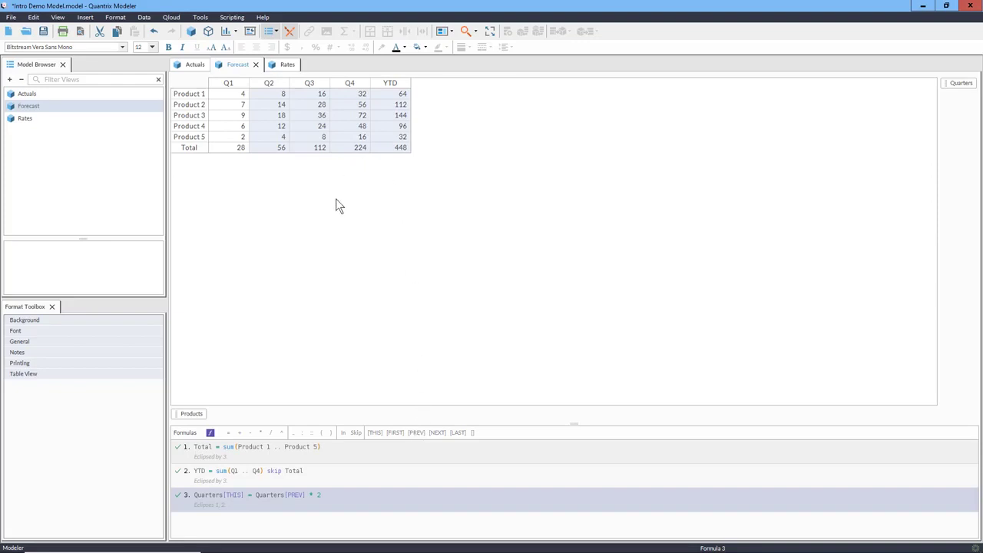
{"action": "right_click", "coordinate": [369, 500]}
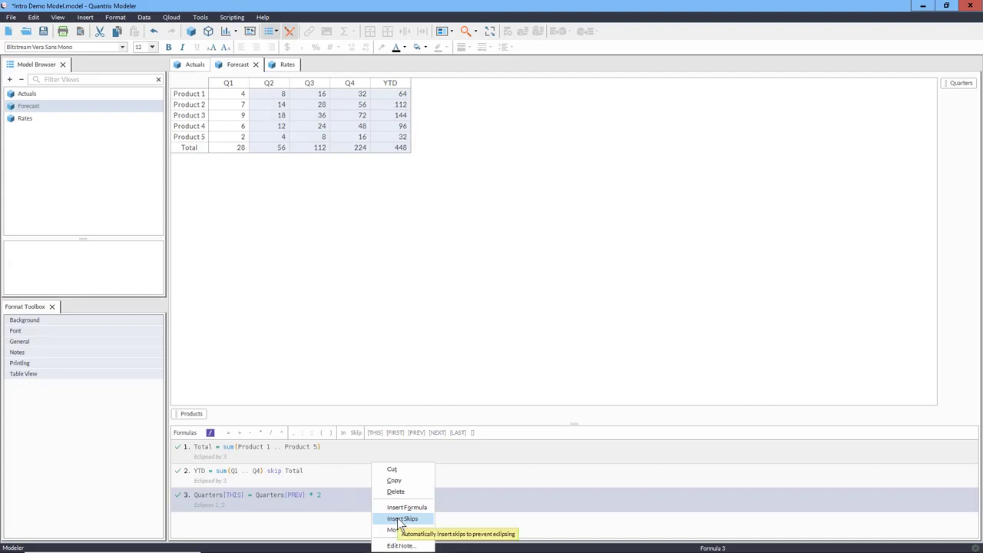
{"action": "left_click", "coordinate": [397, 520]}
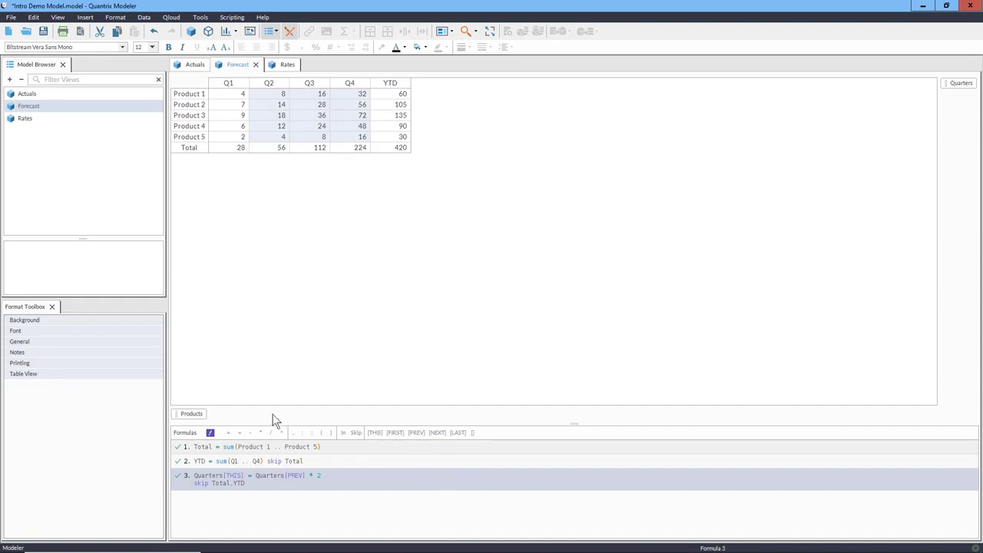
- Add a row category named Regions to the Forecast matrix and place it before Products
{"action": "left_click", "coordinate": [209, 415]}
{"action": "key", "text": "Return"}
{"action": "type", "text": "Re"}
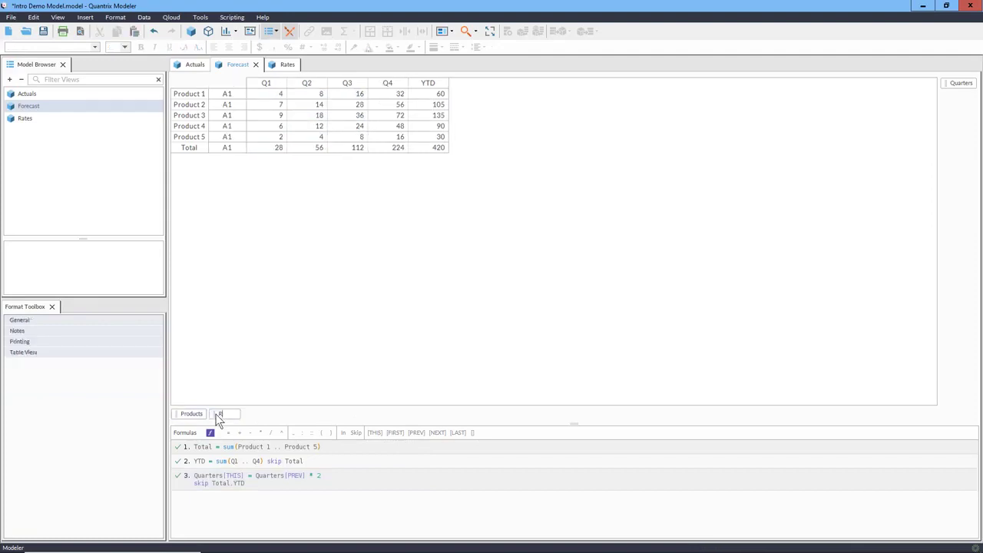
{"action": "type", "text": "gions"}
{"action": "key", "text": "Return"}
{"action": "left_click_drag", "start_coordinate": [217, 417], "coordinate": [175, 417]}
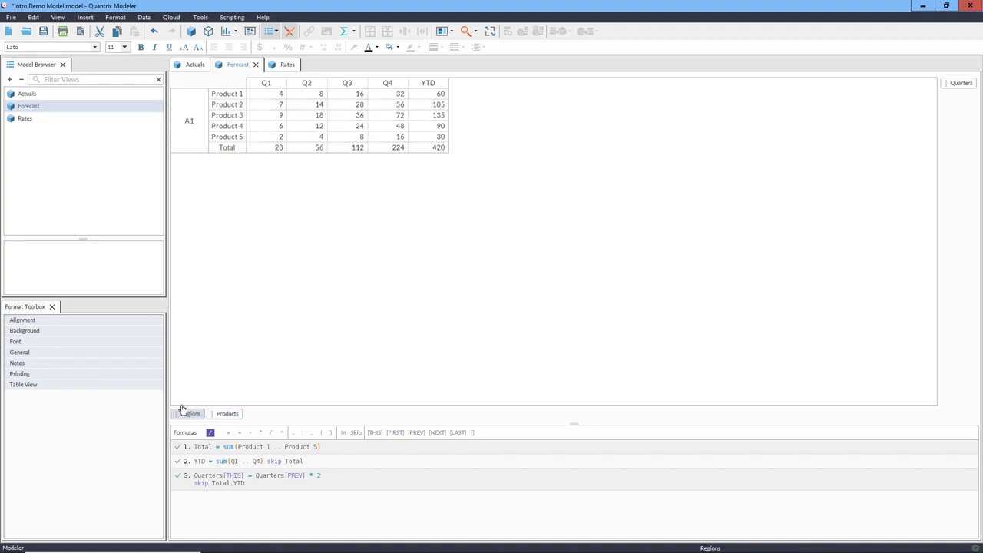
- Rename the Regions item A1 as North and add the items South, East and West
{"action": "left_click", "coordinate": [195, 150]}
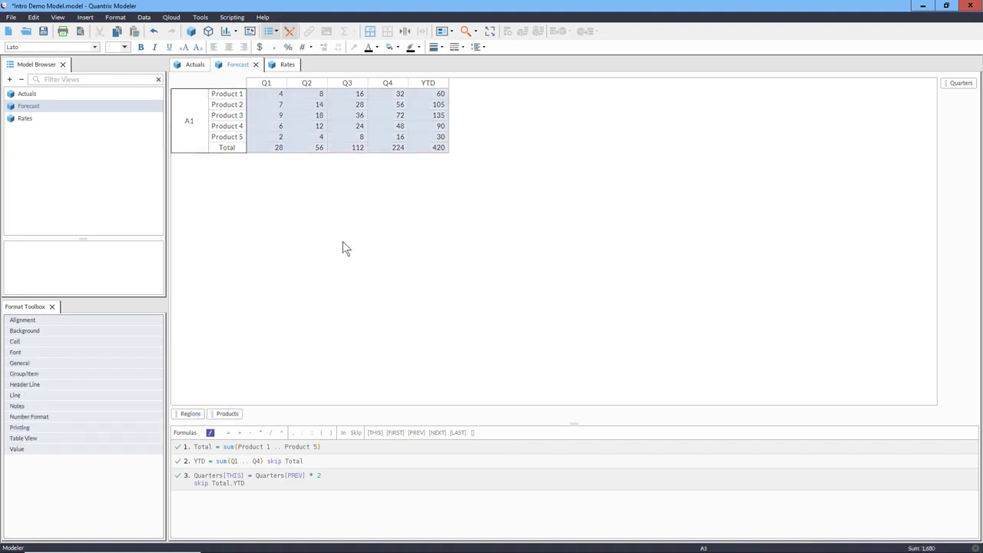
{"action": "type", "text": "North"}
{"action": "key", "text": "Return"}
{"action": "type", "text": "South"}
{"action": "key", "text": "Return"}
{"action": "type", "text": "East"}
{"action": "key", "text": "Return"}
{"action": "type", "text": "West"}
{"action": "key", "text": "Return"}
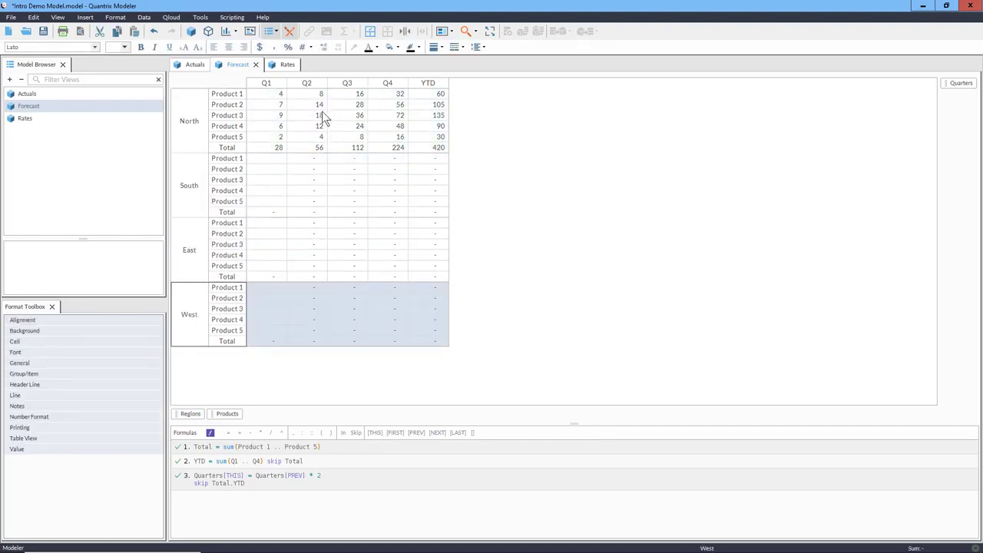
- Create the formula Q1 = randbetween(2,9) skip Total to fill the Q1 product values in all regions
{"action": "left_click", "coordinate": [267, 83]}
{"action": "type", "text": "=randbet"}
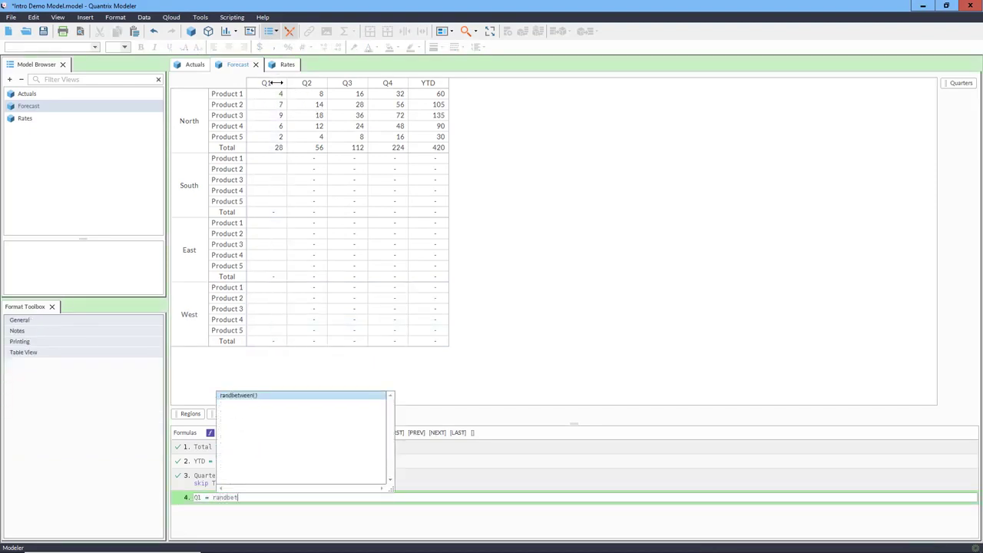
{"action": "key", "text": "Return"}
{"action": "type", "text": "2,9) skip Total"}
{"action": "key", "text": "Return"}
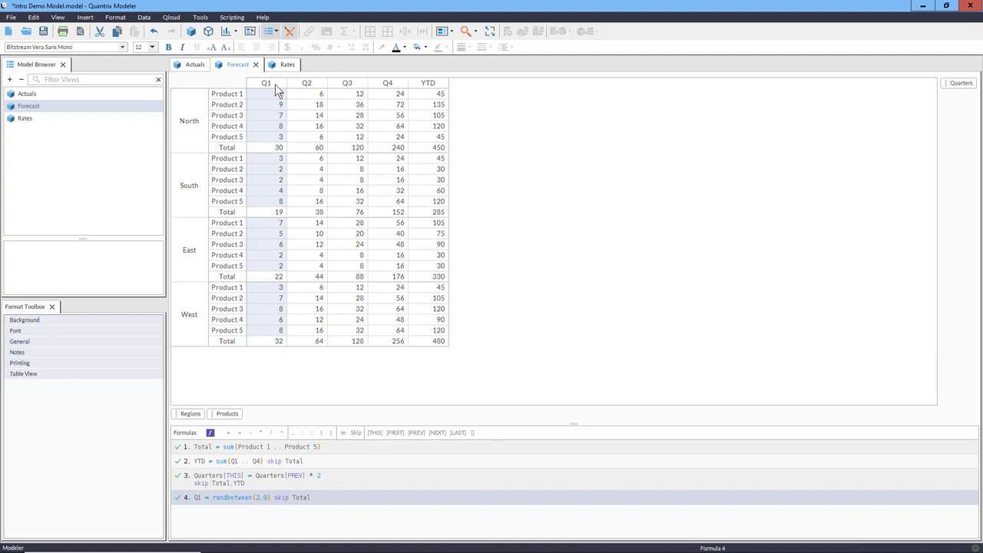
- Try pivoting the Forecast matrix by swapping Products with Quarters and making Regions a filter, and undo the rearrangement
{"action": "left_click_drag", "start_coordinate": [228, 413], "coordinate": [449, 415]}
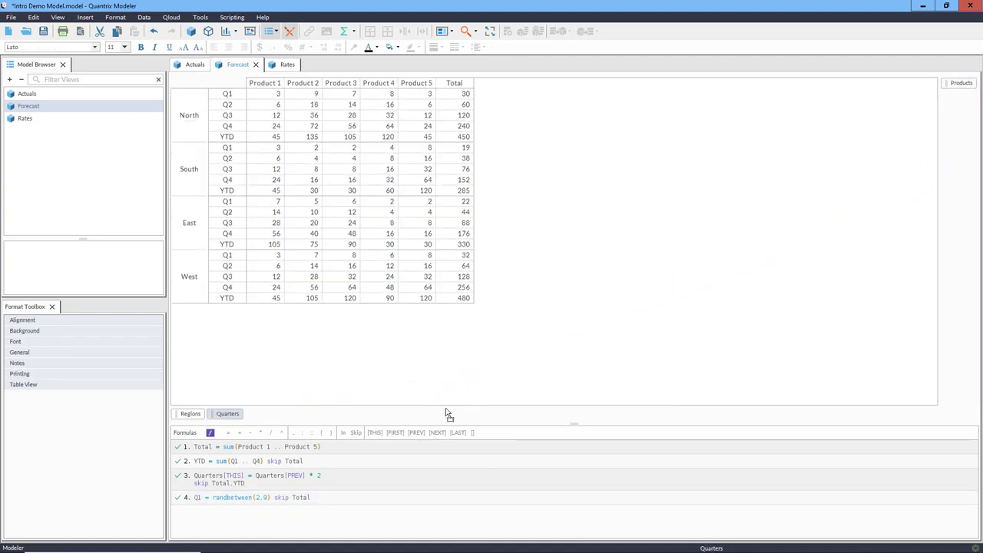
{"action": "left_click_drag", "start_coordinate": [192, 413], "coordinate": [264, 86]}
{"action": "key", "text": "Down"}
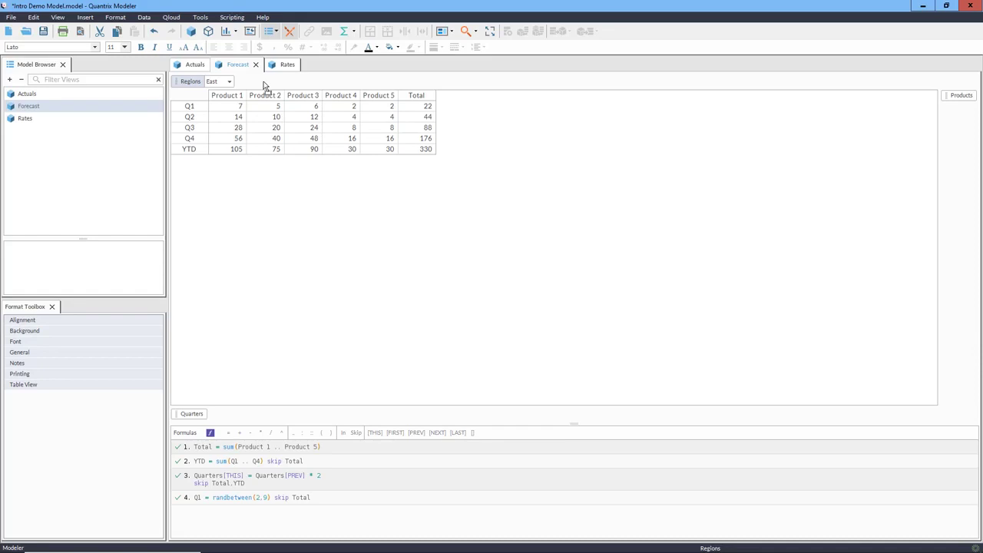
{"action": "left_click_drag", "start_coordinate": [190, 80], "coordinate": [314, 225]}
{"action": "key", "text": "ctrl+z"}
{"action": "key", "text": "ctrl+z"}
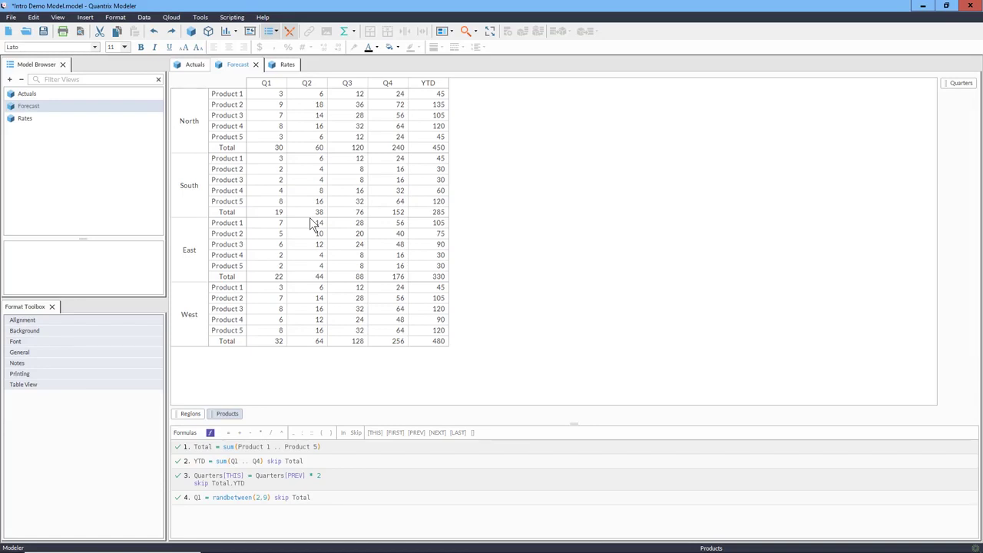
- Place the Rates matrix side by side with Forecast and link Forecast's Regions category into Rates as rows
{"action": "left_click_drag", "start_coordinate": [287, 64], "coordinate": [765, 255]}
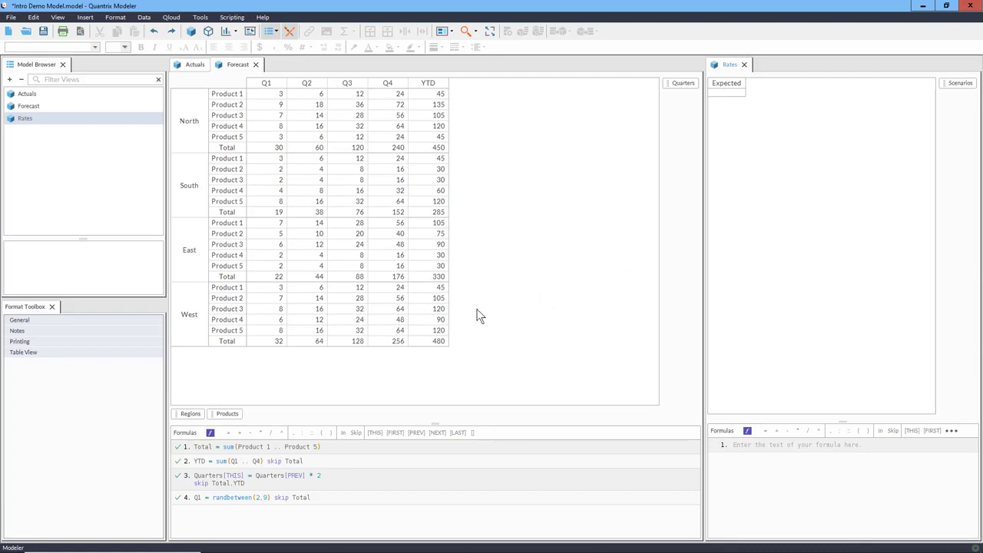
{"action": "left_click_drag", "start_coordinate": [190, 413], "coordinate": [714, 415]}
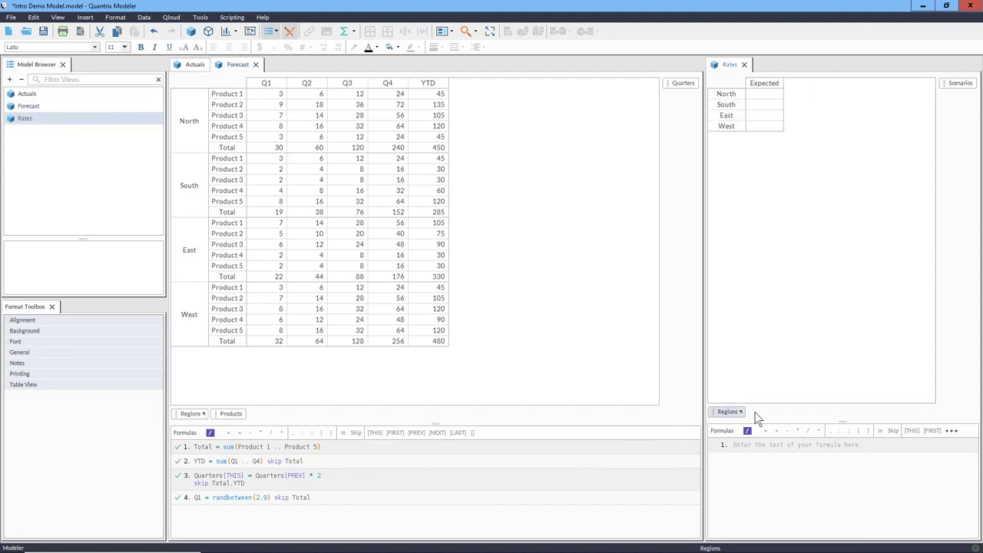
- Enter the Expected rates in the Rates matrix: North 110%, South 115%, East 120% and West 200%
{"action": "left_click", "coordinate": [796, 107]}
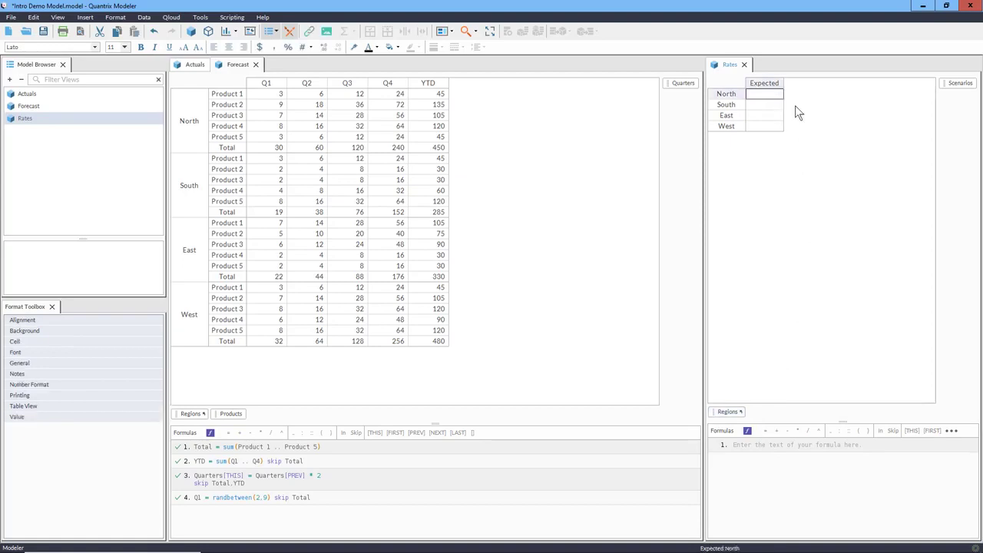
{"action": "type", "text": "110%"}
{"action": "key", "text": "Return"}
{"action": "type", "text": "115%"}
{"action": "key", "text": "Return"}
{"action": "type", "text": "120%"}
{"action": "key", "text": "Return"}
{"action": "type", "text": "200%"}
{"action": "key", "text": "Return"}
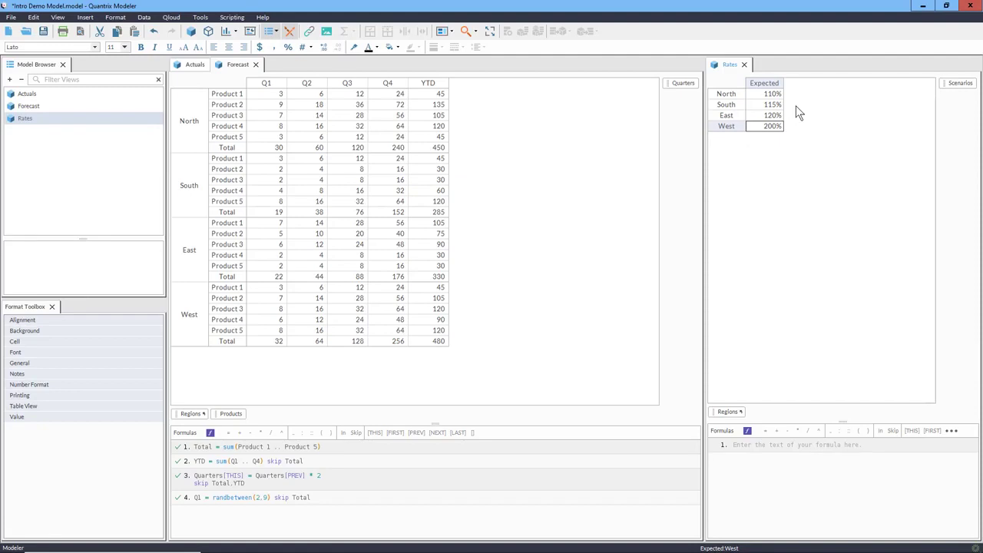
- Add a region named Barbados after West in the Rates matrix and delete it again
{"action": "left_click", "coordinate": [736, 124]}
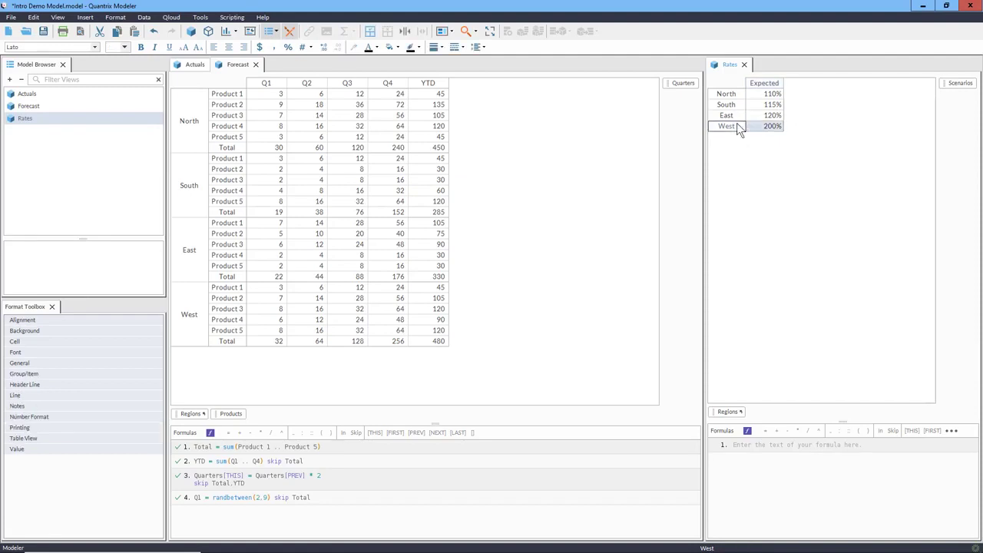
{"action": "key", "text": "Return"}
{"action": "type", "text": "Barbados"}
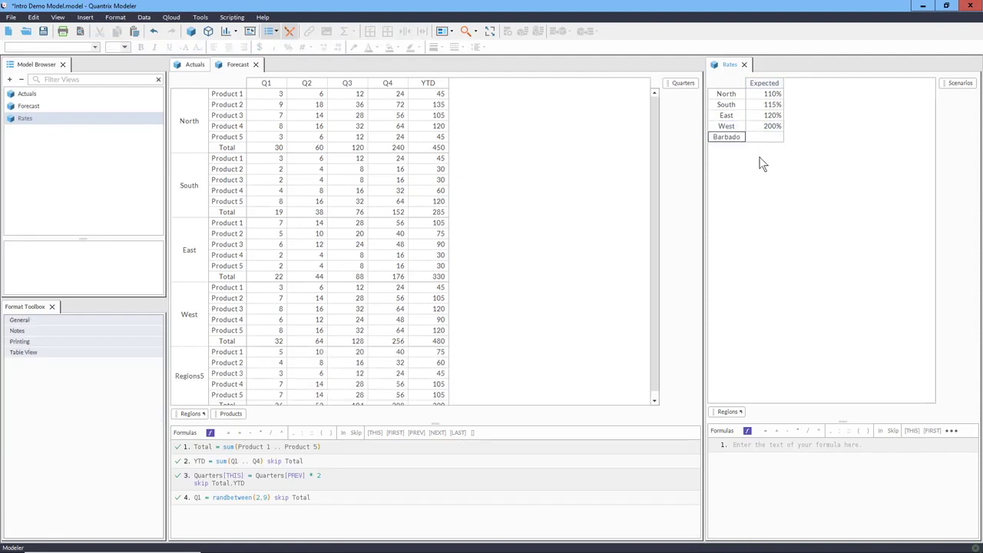
{"action": "key", "text": "Return"}
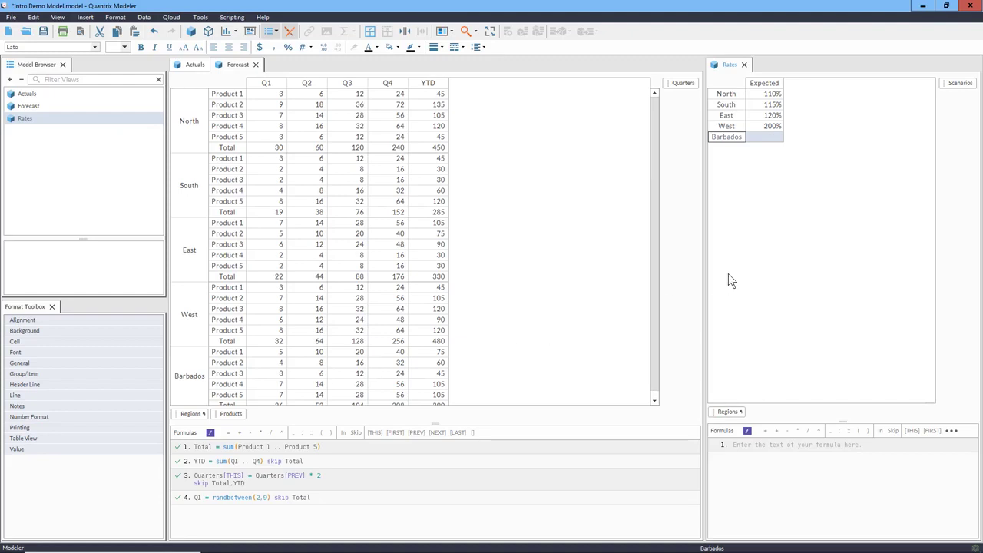
{"action": "key", "text": "Delete"}
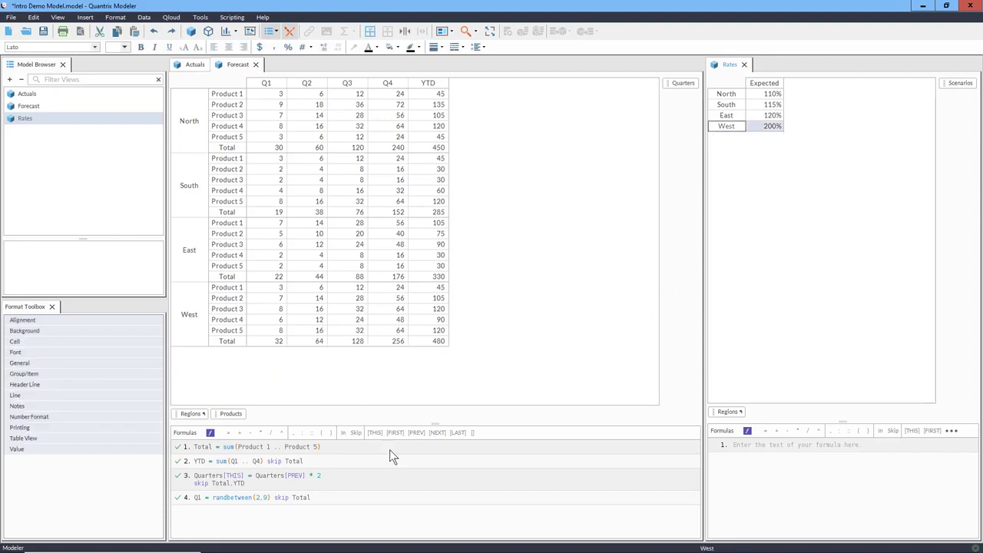
- Replace the multiplier 2 in Forecast's quarterly growth formula with a reference to Rates::Scenarios
{"action": "left_click", "coordinate": [367, 476]}
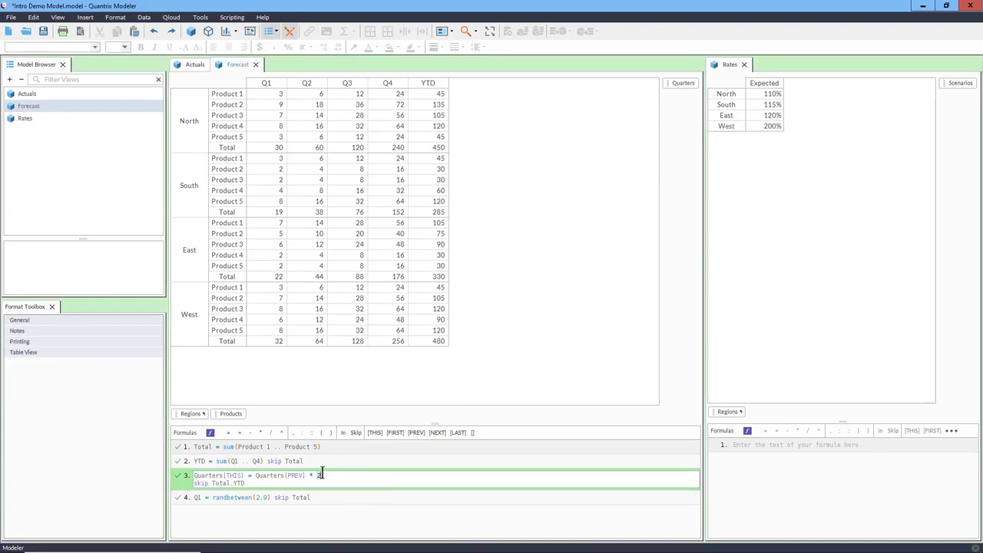
{"action": "left_click", "coordinate": [960, 83]}
{"action": "key", "text": "Return"}
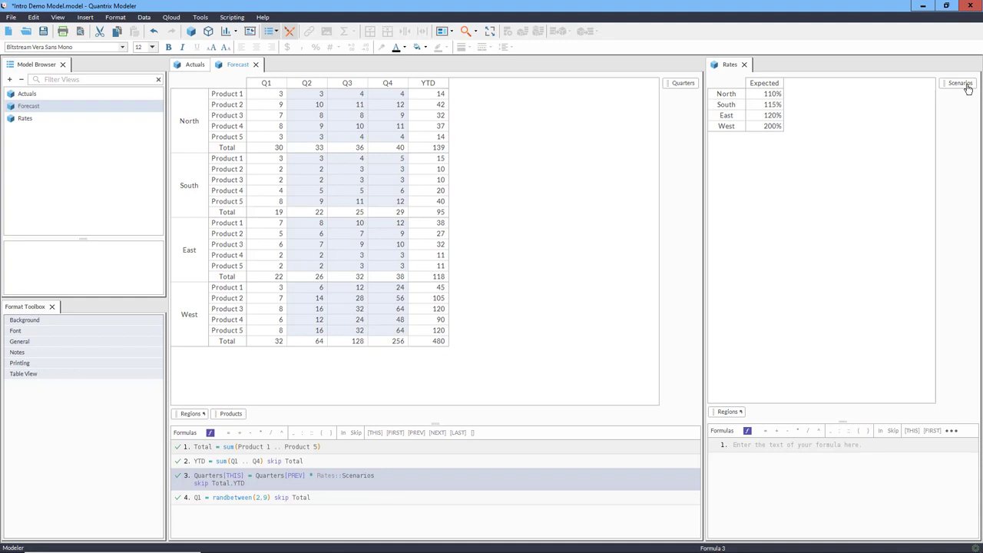
- Try linking Forecast's Products category into the Rates matrix as rows after Regions, and undo it
{"action": "left_click_drag", "start_coordinate": [230, 413], "coordinate": [776, 414]}
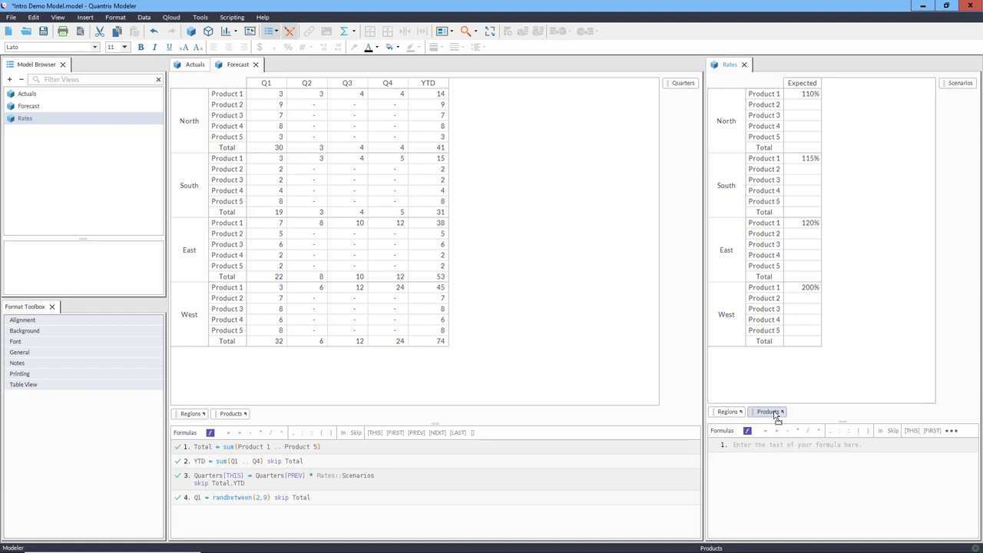
{"action": "key", "text": "ctrl+z"}
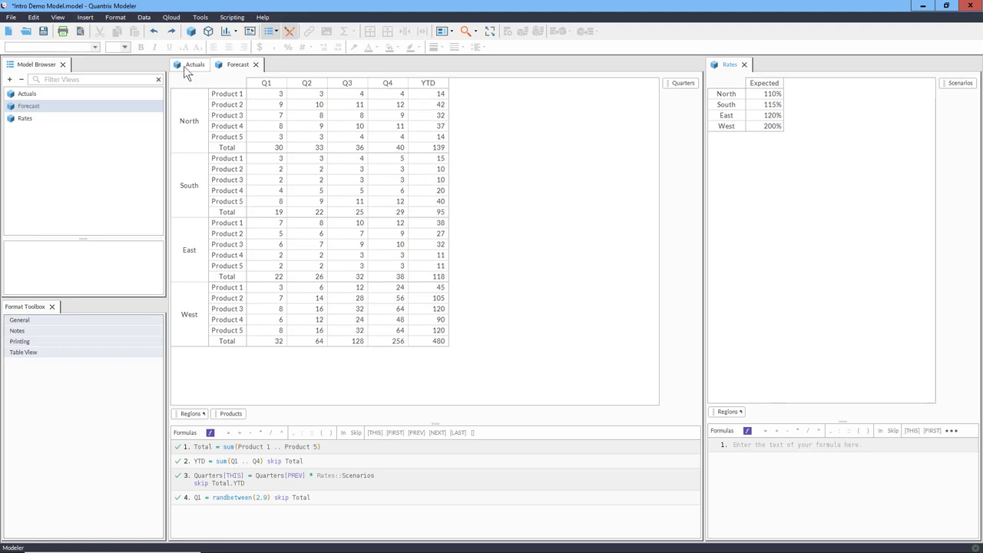
- Place the Actuals matrix side by side with Forecast and link its Products category to Forecast's Products
{"action": "left_click_drag", "start_coordinate": [195, 64], "coordinate": [190, 99]}
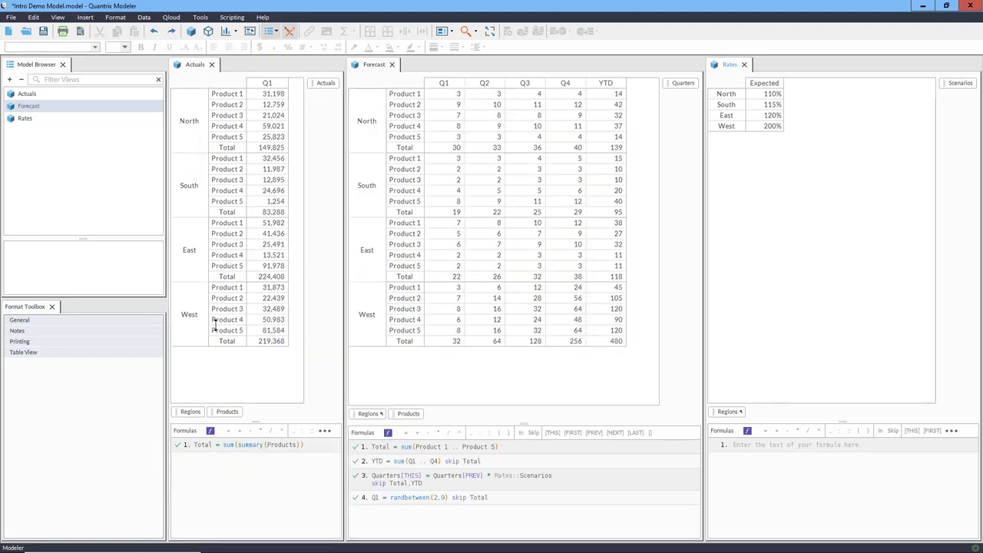
{"action": "right_click", "coordinate": [236, 412]}
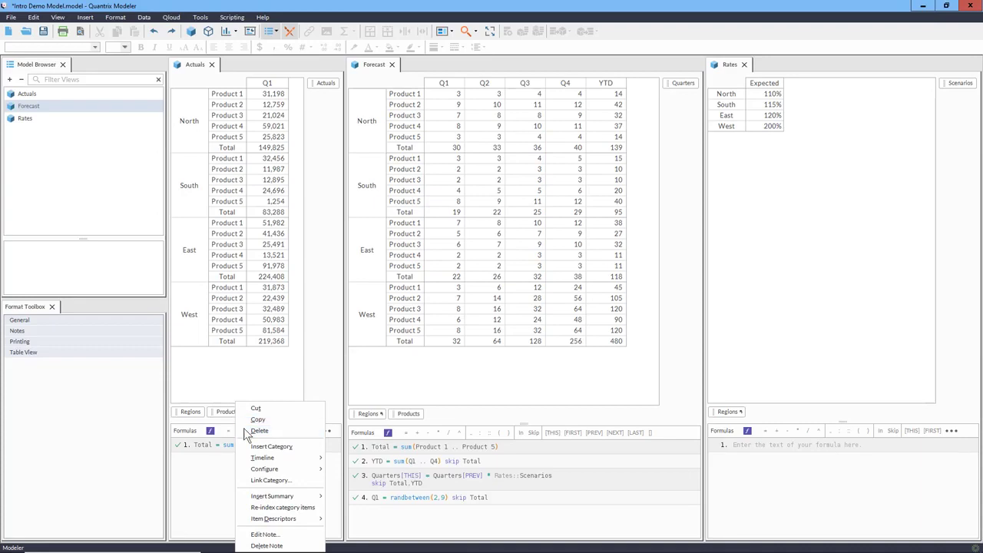
{"action": "left_click", "coordinate": [294, 483]}
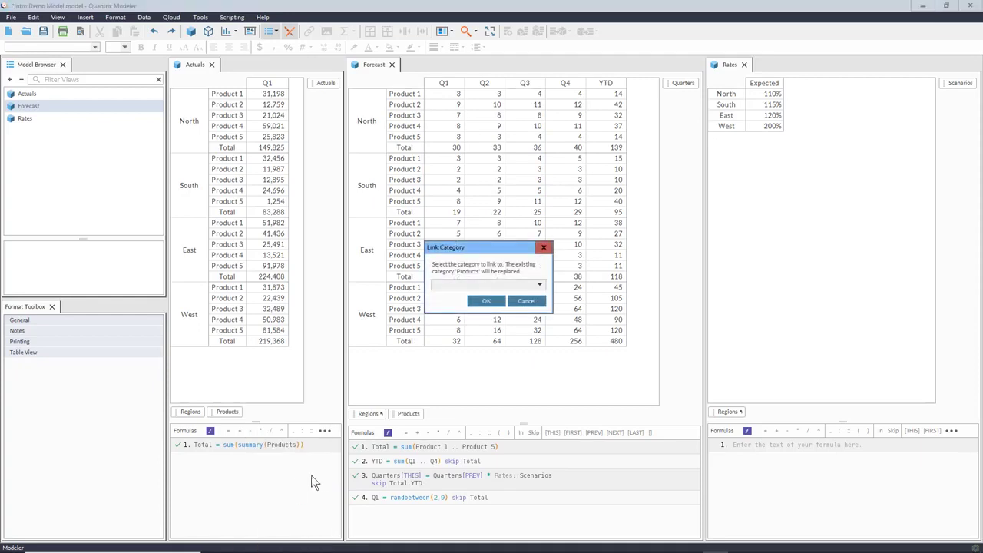
{"action": "left_click", "coordinate": [501, 285]}
{"action": "left_click", "coordinate": [498, 296]}
{"action": "left_click", "coordinate": [495, 300]}
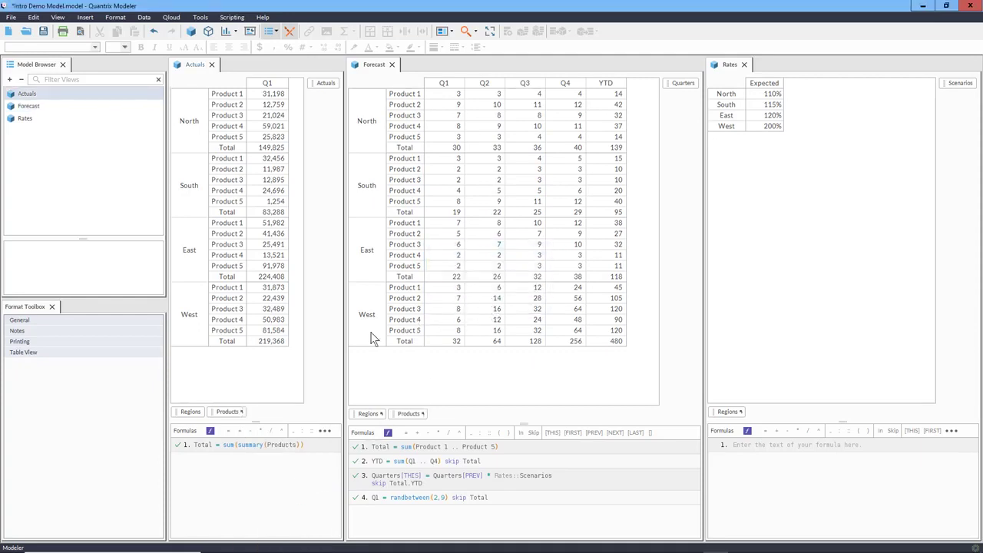
- Link the Regions category of the Actuals matrix to the Regions category shared by Forecast and Rates
{"action": "right_click", "coordinate": [198, 412]}
{"action": "left_click", "coordinate": [250, 480]}
{"action": "left_click", "coordinate": [501, 285]}
{"action": "left_click", "coordinate": [495, 295]}
{"action": "left_click", "coordinate": [490, 301]}
- Create the formula Q1 = Actuals::Q1 in the Forecast matrix
{"action": "left_click", "coordinate": [452, 87]}
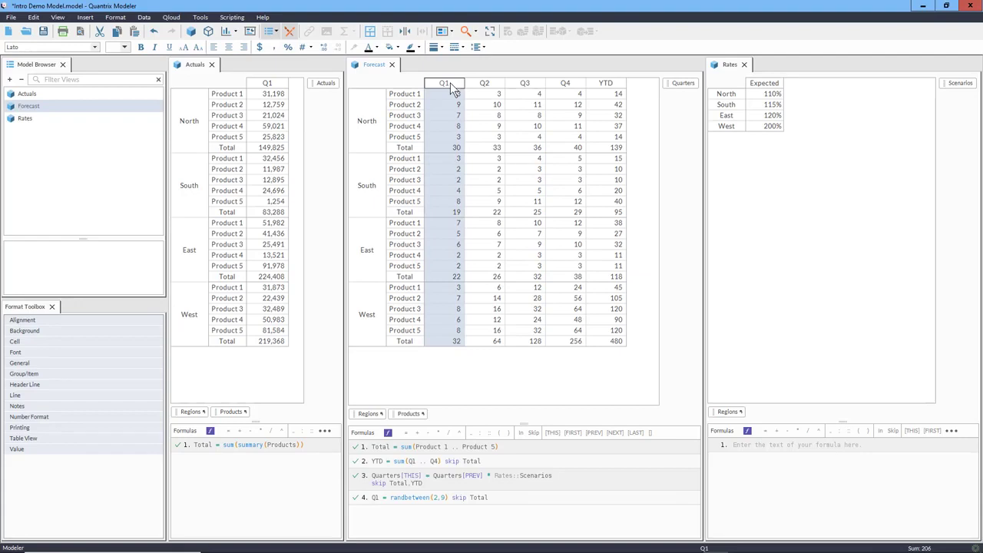
{"action": "key", "text": "equal"}
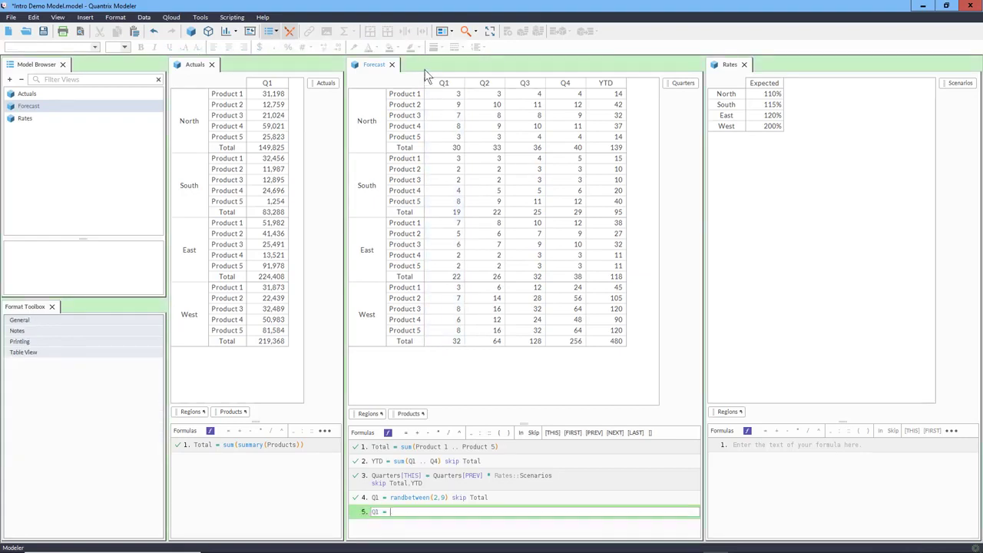
{"action": "left_click", "coordinate": [268, 84]}
{"action": "key", "text": "Return"}
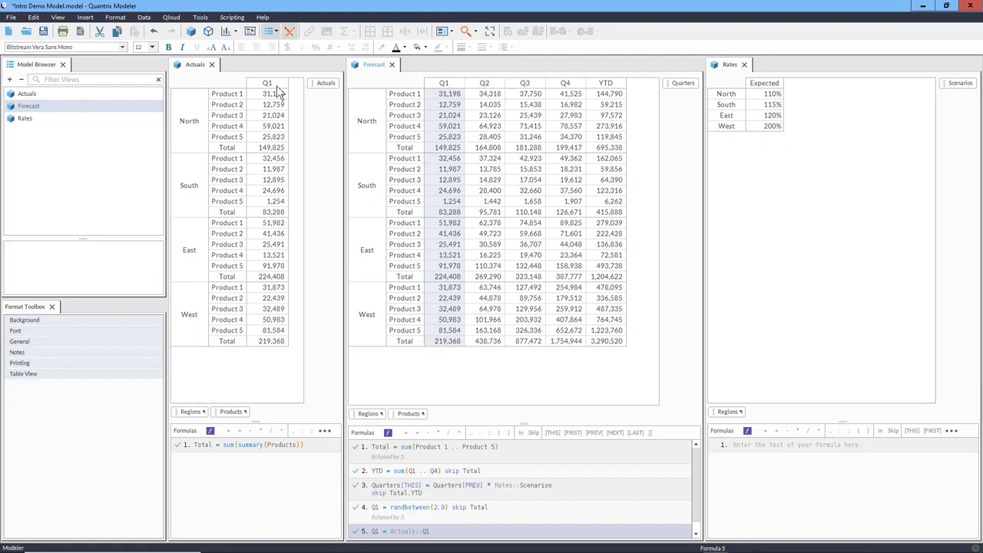
- Add the items Low and High after Expected in the Scenarios category of the Rates matrix
{"action": "left_click", "coordinate": [751, 84]}
{"action": "key", "text": "Return"}
{"action": "type", "text": "Low"}
{"action": "key", "text": "Return"}
{"action": "type", "text": "High"}
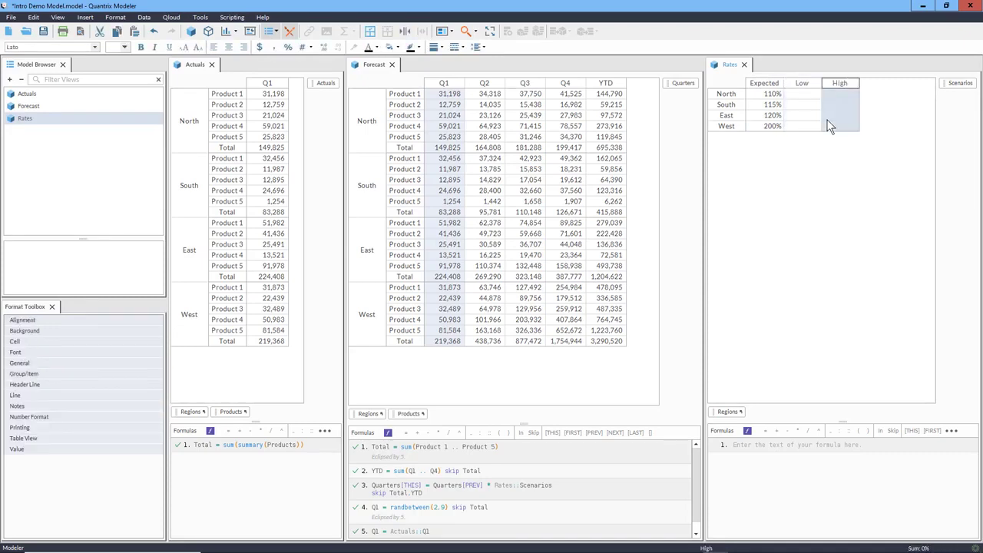
- Create the formula Low = .95 * Expected in the Rates matrix
{"action": "left_click", "coordinate": [812, 85]}
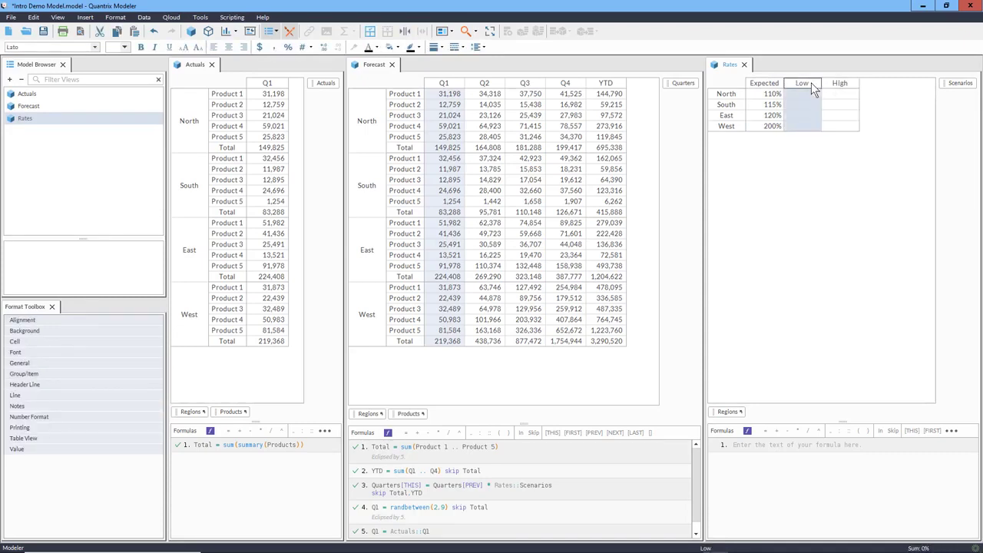
{"action": "key", "text": "equal"}
{"action": "type", "text": ".95 *"}
{"action": "left_click", "coordinate": [768, 82]}
{"action": "key", "text": "Return"}
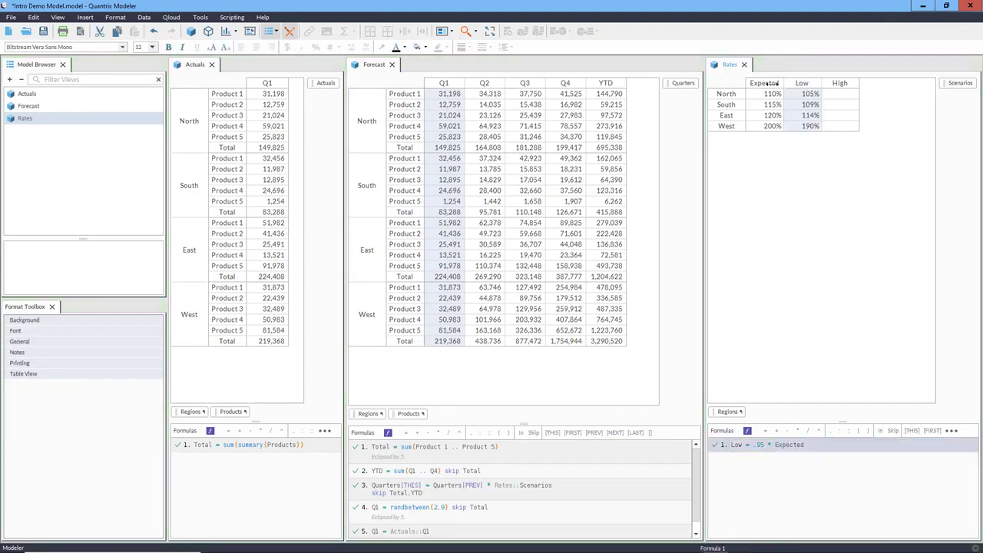
- Create the formula High = 1.05 * Expected in the Rates matrix
{"action": "left_click", "coordinate": [854, 82]}
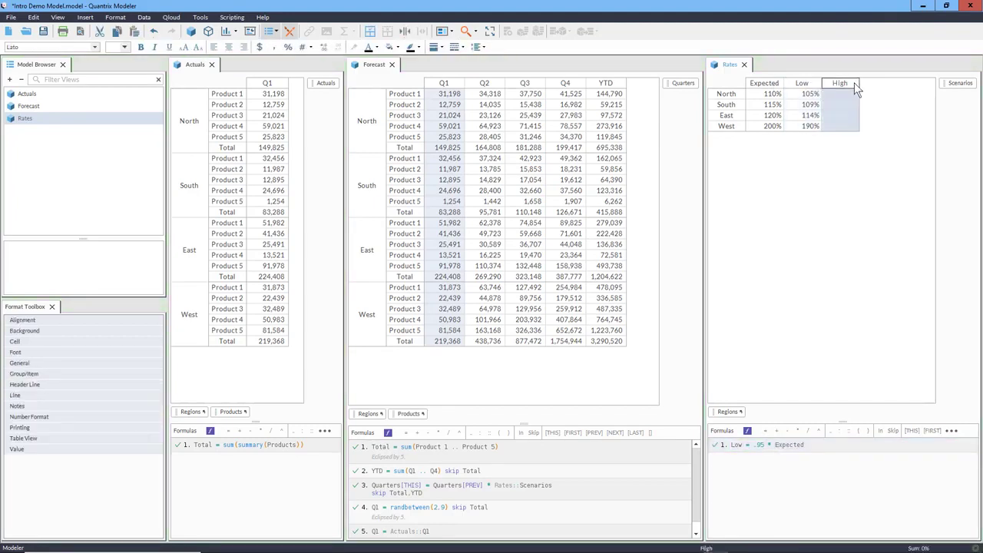
{"action": "key", "text": "equal"}
{"action": "type", "text": "1.05 *"}
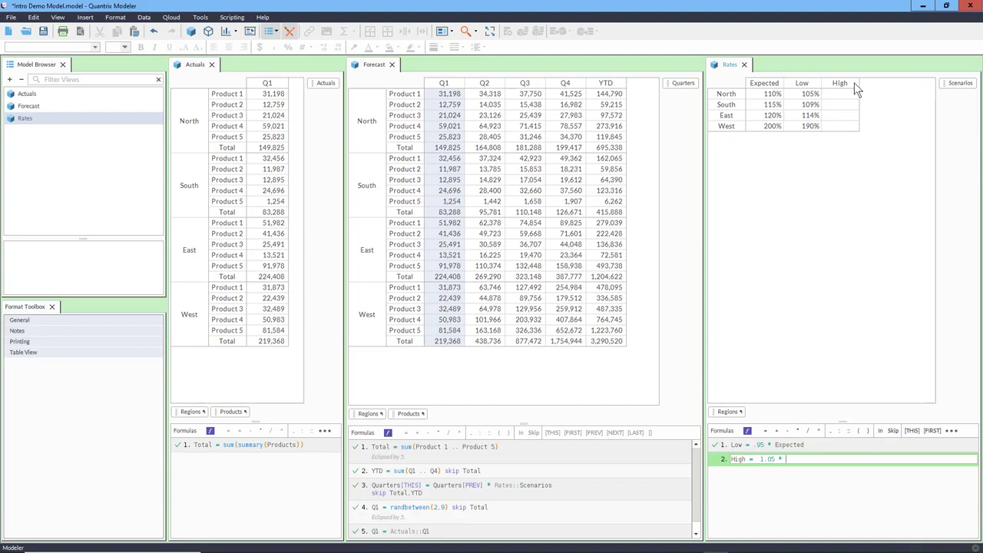
{"action": "left_click", "coordinate": [774, 85]}
{"action": "key", "text": "Return"}
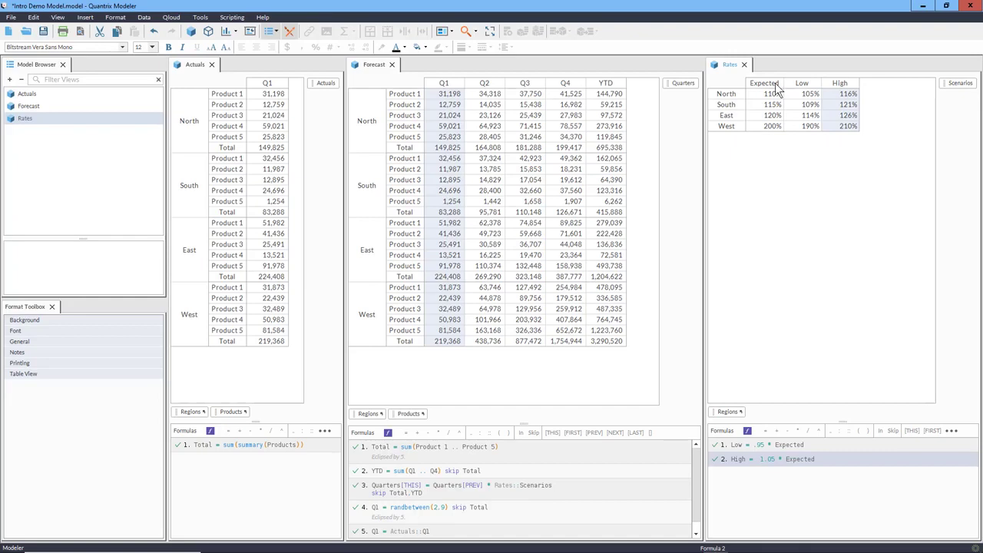
- Link the Scenarios category from Rates into the Forecast matrix and make it a filter
{"action": "left_click", "coordinate": [968, 86]}
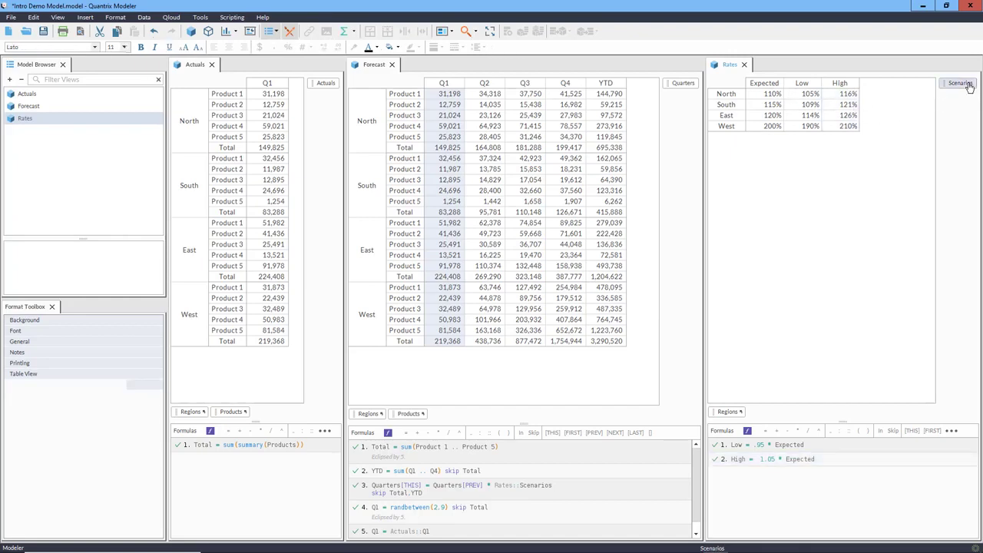
{"action": "left_click_drag", "start_coordinate": [969, 86], "coordinate": [680, 98]}
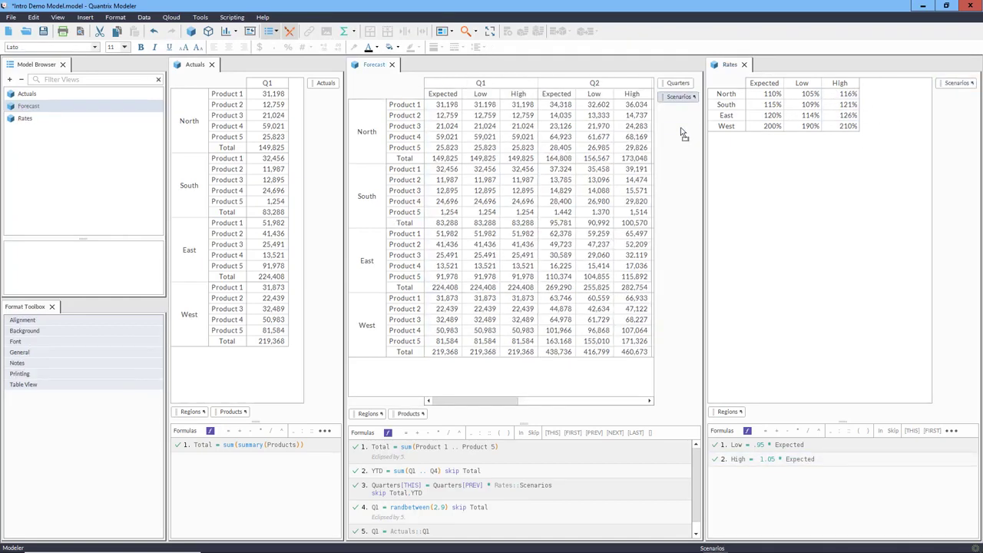
{"action": "mouse_move", "coordinate": [480, 400]}
{"action": "left_mouse_down"}
{"action": "mouse_move", "coordinate": [667, 407]}
{"action": "mouse_move", "coordinate": [478, 407]}
{"action": "left_mouse_up"}
{"action": "left_click_drag", "start_coordinate": [681, 96], "coordinate": [422, 85]}
- View the Forecast matrix under the Low and High scenarios and return the filter to Expected
{"action": "left_click", "coordinate": [423, 82]}
{"action": "left_click", "coordinate": [398, 97]}
{"action": "left_click", "coordinate": [422, 81]}
{"action": "left_click", "coordinate": [417, 104]}
{"action": "left_click", "coordinate": [422, 82]}
{"action": "left_click", "coordinate": [417, 89]}
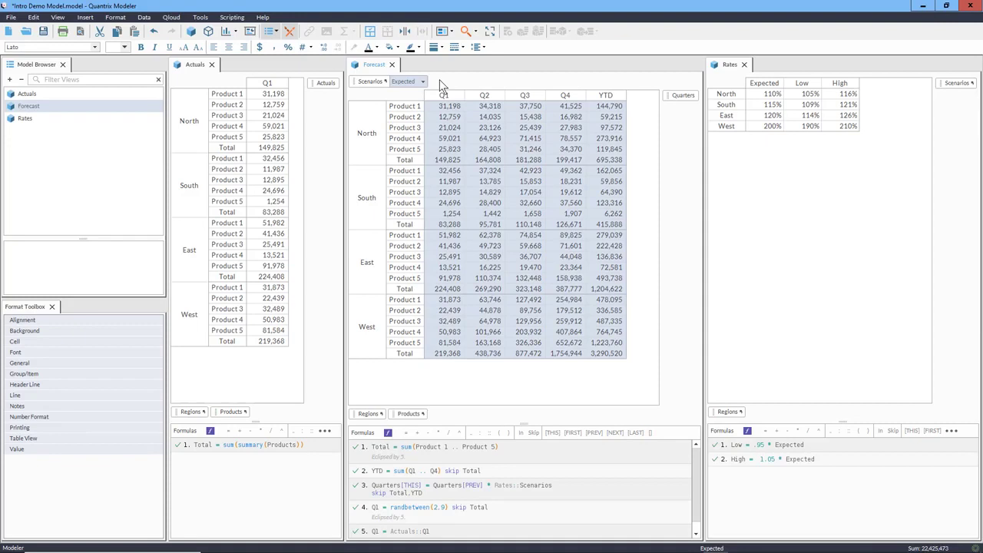
- Close the Actuals view and publish the model to Qloud under the name Latest Q1 Forecast
{"action": "left_click", "coordinate": [211, 64]}
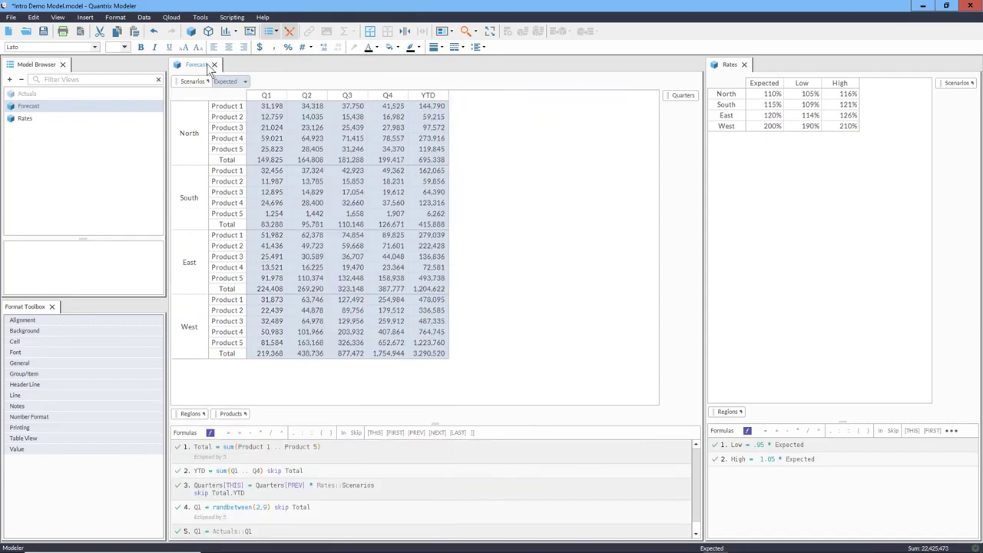
{"action": "left_click", "coordinate": [173, 20]}
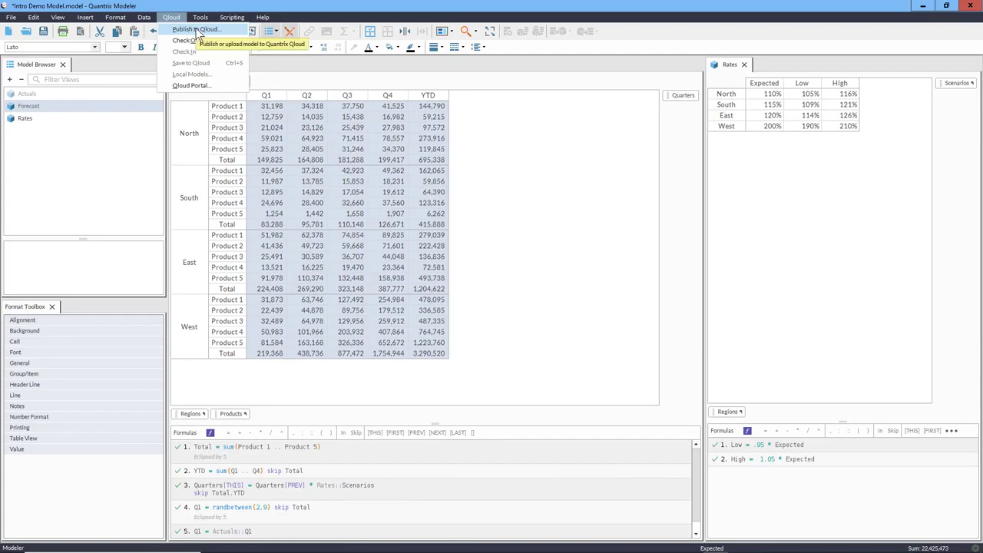
{"action": "left_click", "coordinate": [197, 30]}
{"action": "left_click", "coordinate": [538, 413]}
{"action": "triple_click", "coordinate": [470, 166]}
{"action": "type", "text": "Latest Q1 Forecast"}
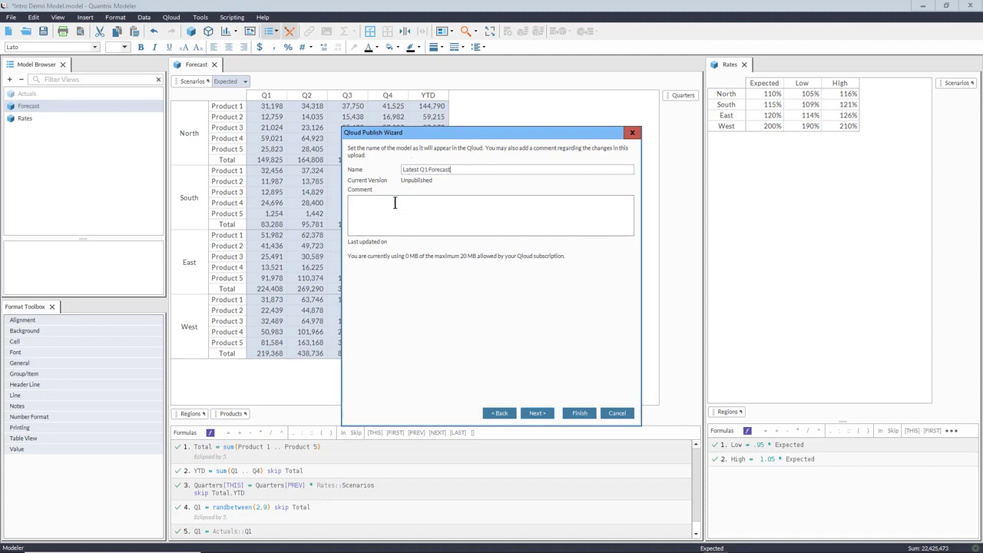
{"action": "left_click", "coordinate": [582, 412]}
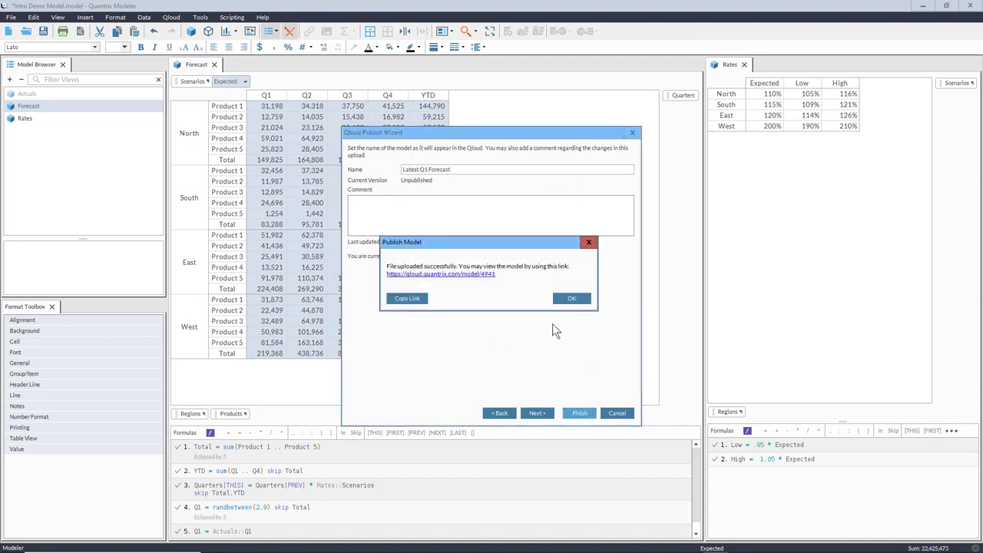
- Copy the published model's link, finish publishing and open the link in the Chrome browser
{"action": "left_click", "coordinate": [411, 299]}
{"action": "left_click", "coordinate": [576, 298]}
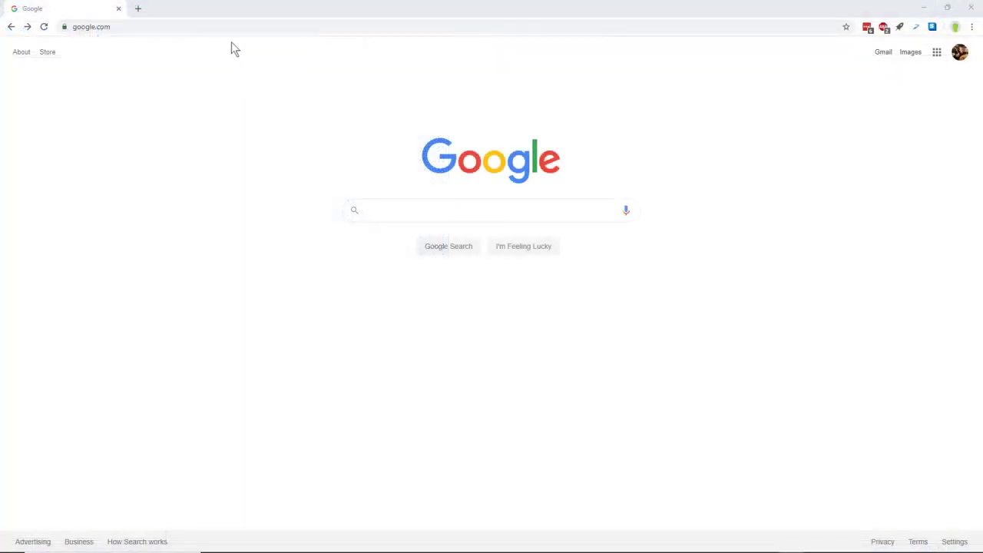
{"action": "left_click", "coordinate": [230, 27]}
{"action": "key", "text": "ctrl+v"}
{"action": "key", "text": "Return"}
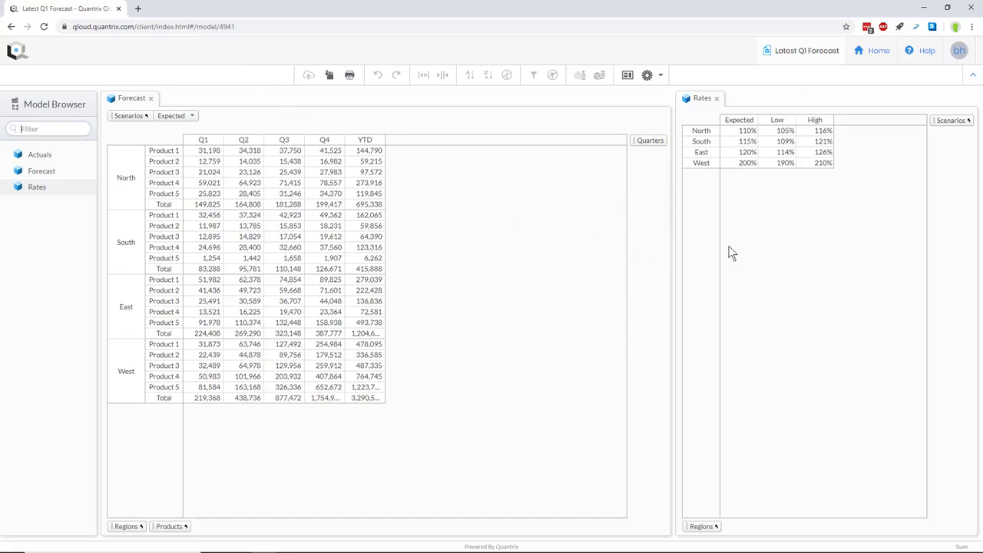
- Set South's Expected rate to 250% in the Rates matrix of the published model
{"action": "left_click", "coordinate": [740, 143]}
{"action": "type", "text": "250%"}
{"action": "key", "text": "Return"}
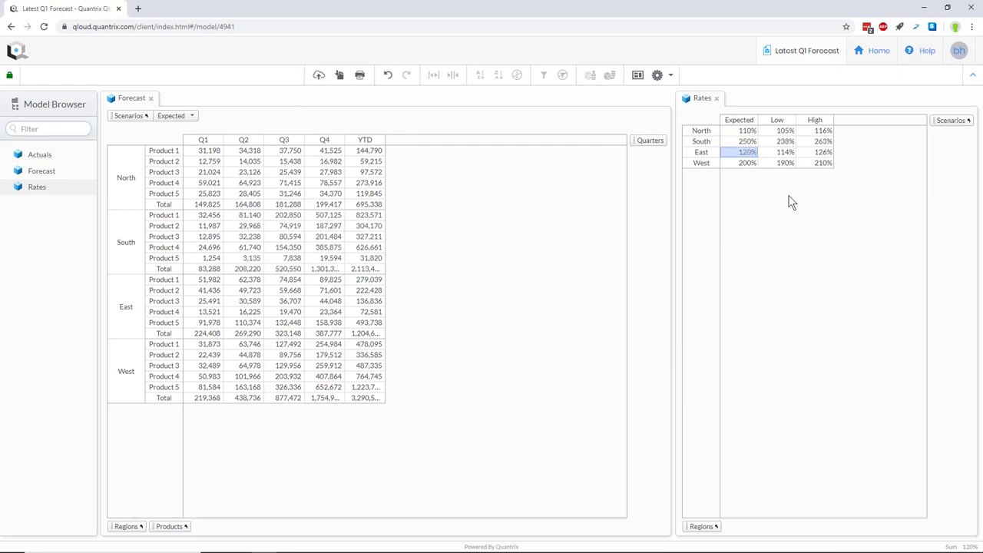